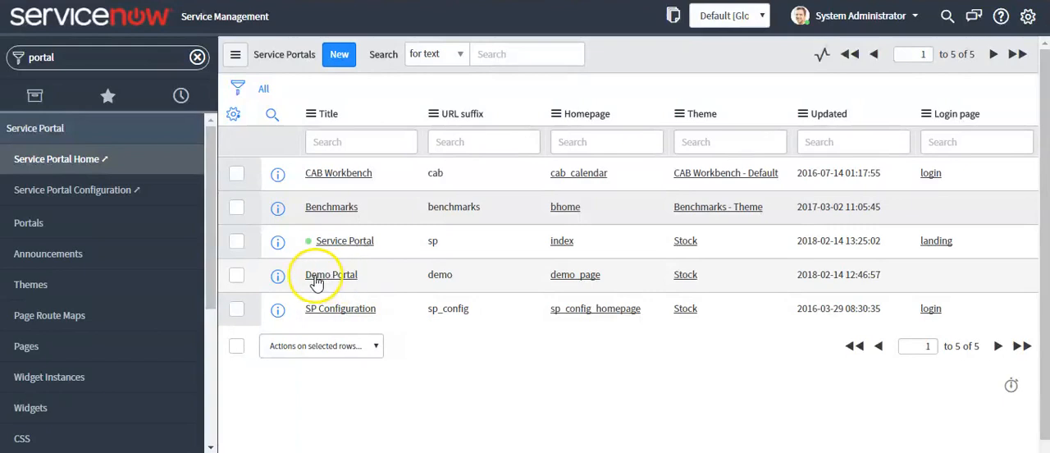
Step: Open the Demo Portal record from the Service Portals list and try out the portal
{"action": "left_click", "coordinate": [334, 280]}
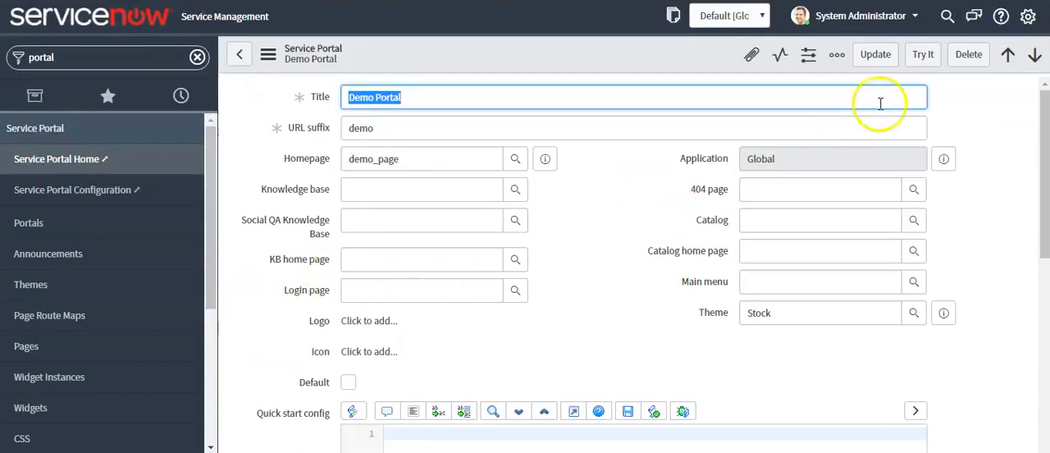
{"action": "left_click", "coordinate": [924, 56]}
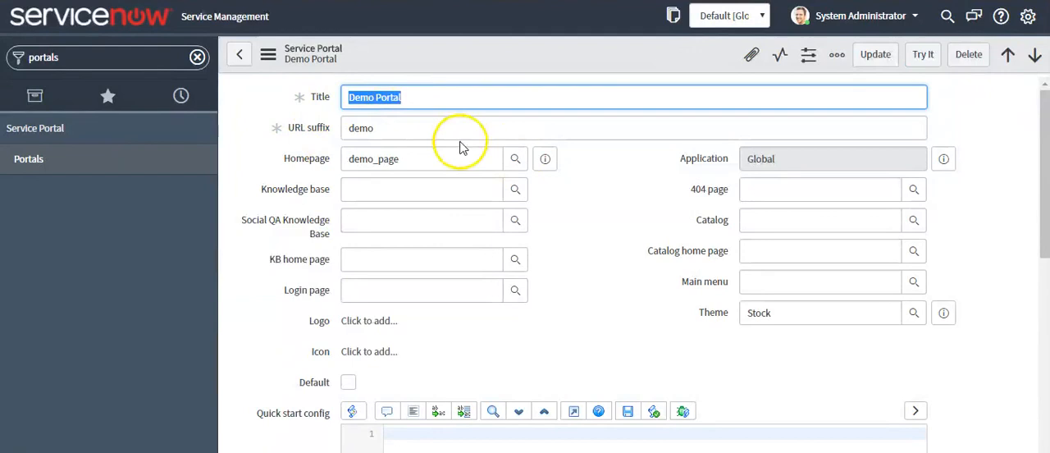
Step: Check the Demo Portal's title and homepage, and save the record
{"action": "left_click_drag", "start_coordinate": [417, 107], "coordinate": [330, 100]}
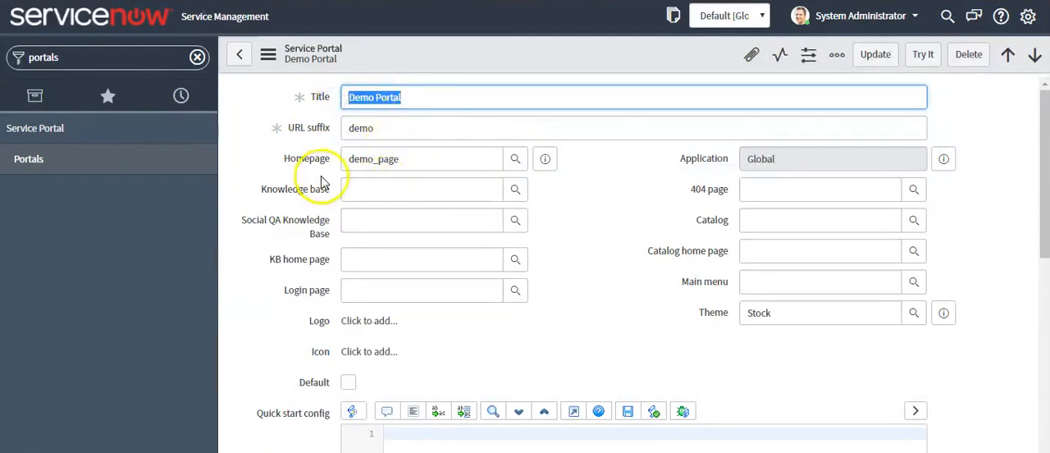
{"action": "left_click_drag", "start_coordinate": [399, 160], "coordinate": [341, 164]}
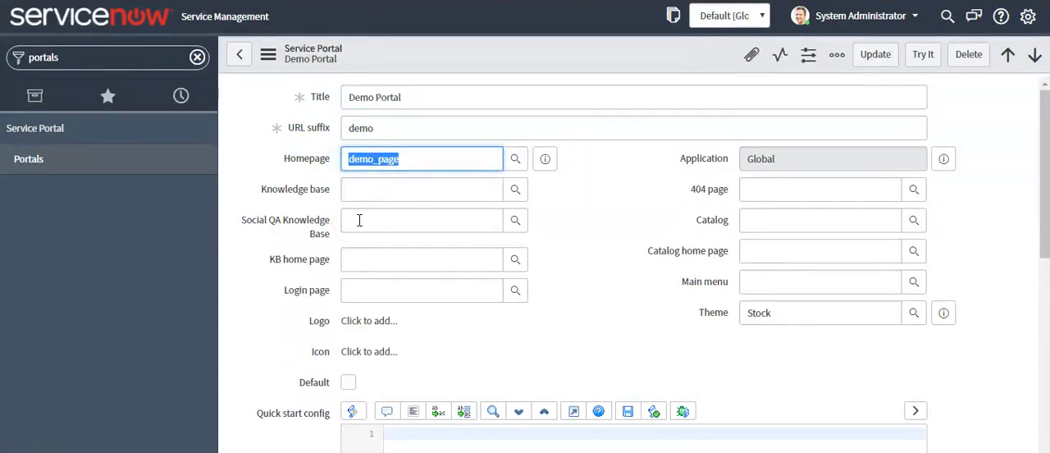
{"action": "key", "text": "Tab"}
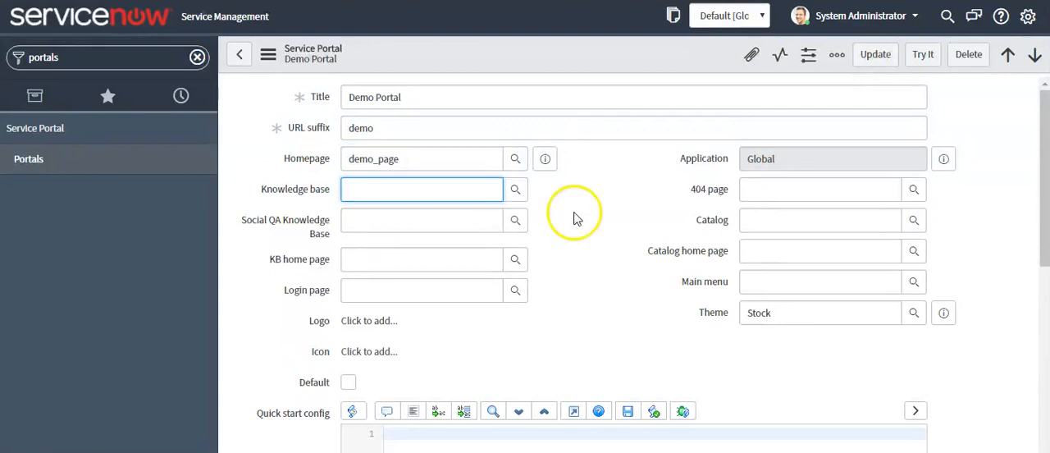
{"action": "right_click", "coordinate": [537, 52]}
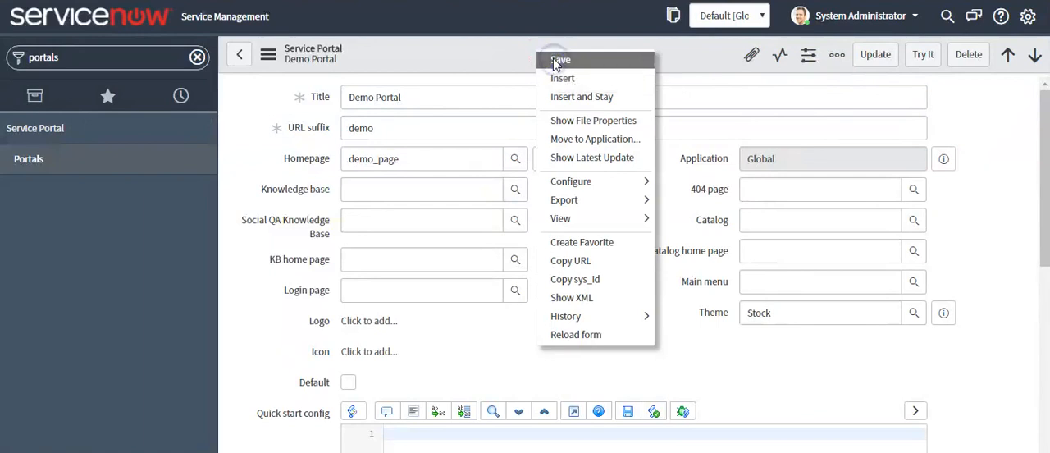
{"action": "left_click", "coordinate": [557, 61]}
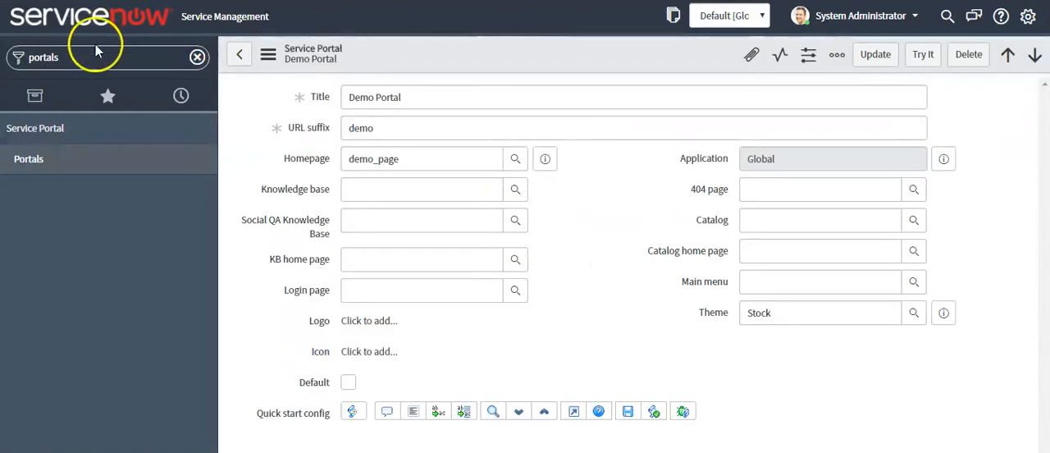
Step: Find the Users list by searching the navigator for "users" and filter its names with *test
{"action": "left_click", "coordinate": [197, 56]}
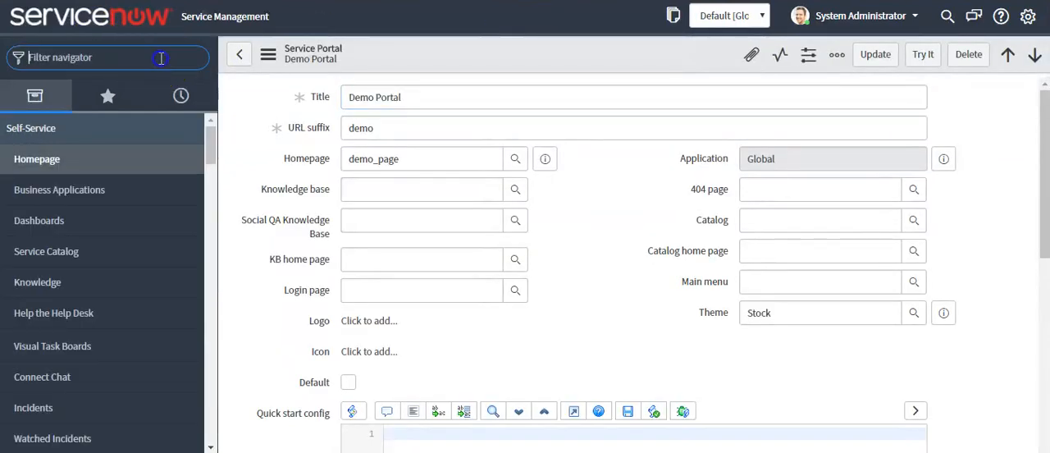
{"action": "type", "text": "users"}
{"action": "left_click", "coordinate": [36, 406]}
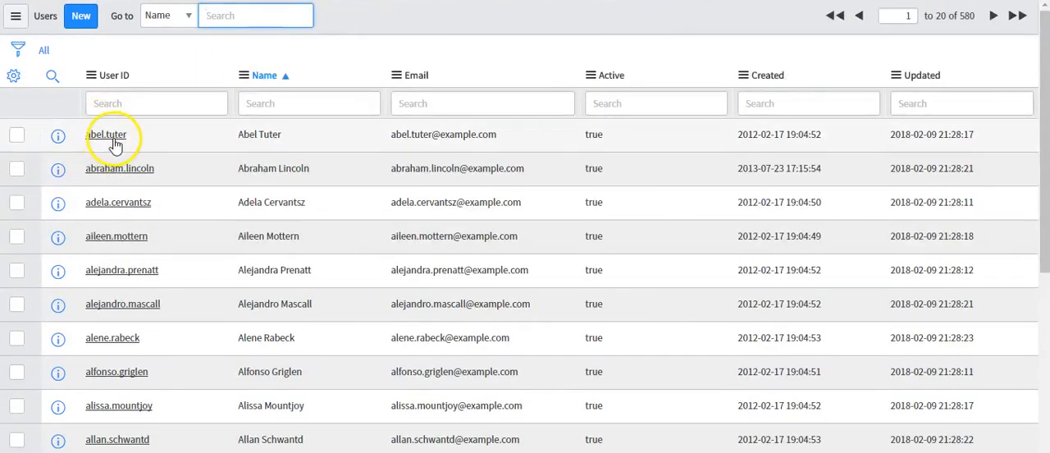
{"action": "left_click", "coordinate": [259, 103]}
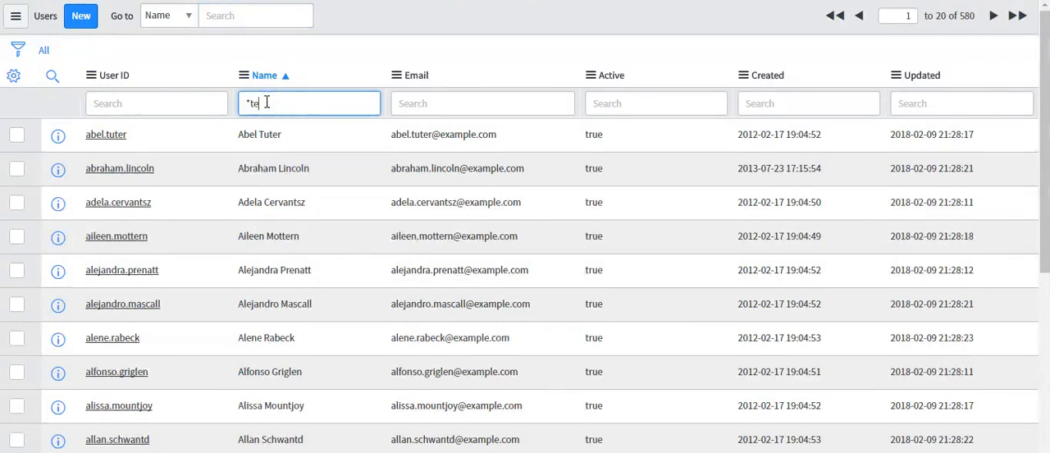
{"action": "key", "text": "Return"}
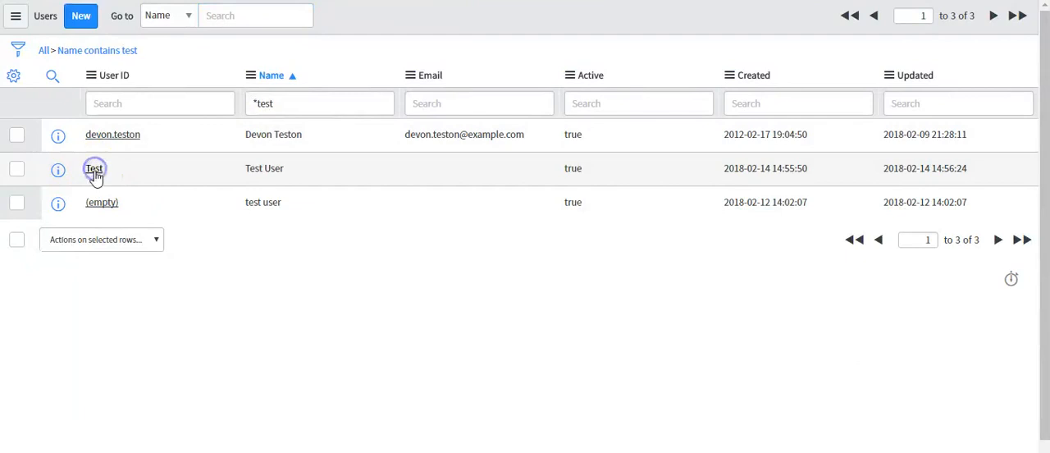
Step: Open the record with user ID Test and examine its details and roles
{"action": "left_click", "coordinate": [95, 171]}
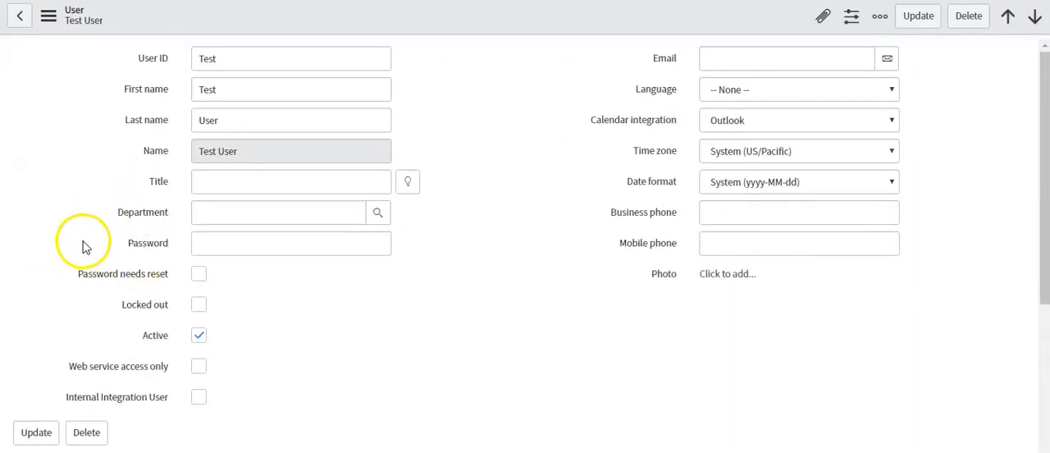
{"action": "scroll", "coordinate": [82, 246], "scroll_direction": "down", "scroll_amount": 5}
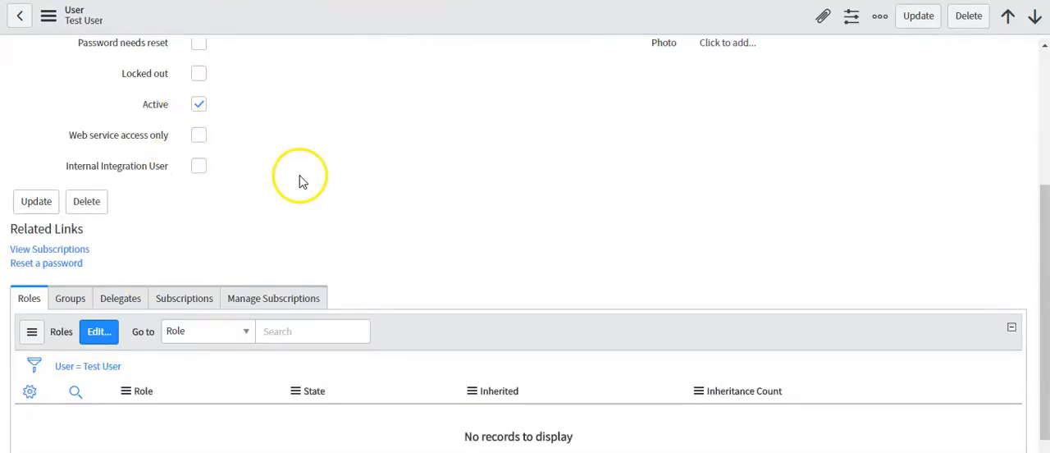
{"action": "scroll", "coordinate": [246, 197], "scroll_direction": "up", "scroll_amount": 3}
{"action": "scroll", "coordinate": [123, 303], "scroll_direction": "down", "scroll_amount": 4}
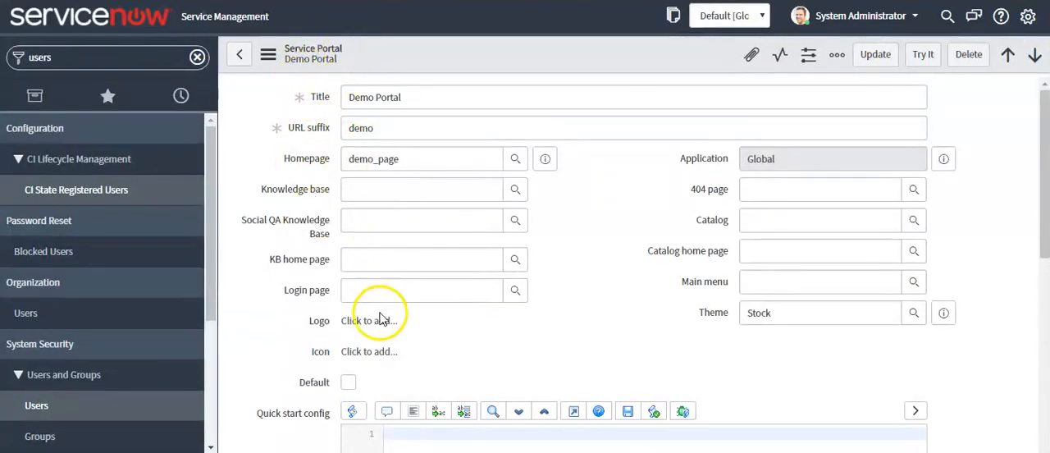
Step: Make Demo Portal the default portal and save its record
{"action": "scroll", "coordinate": [272, 288], "scroll_direction": "down", "scroll_amount": 6}
{"action": "scroll", "coordinate": [274, 335], "scroll_direction": "up", "scroll_amount": 1}
{"action": "scroll", "coordinate": [302, 292], "scroll_direction": "up", "scroll_amount": 2}
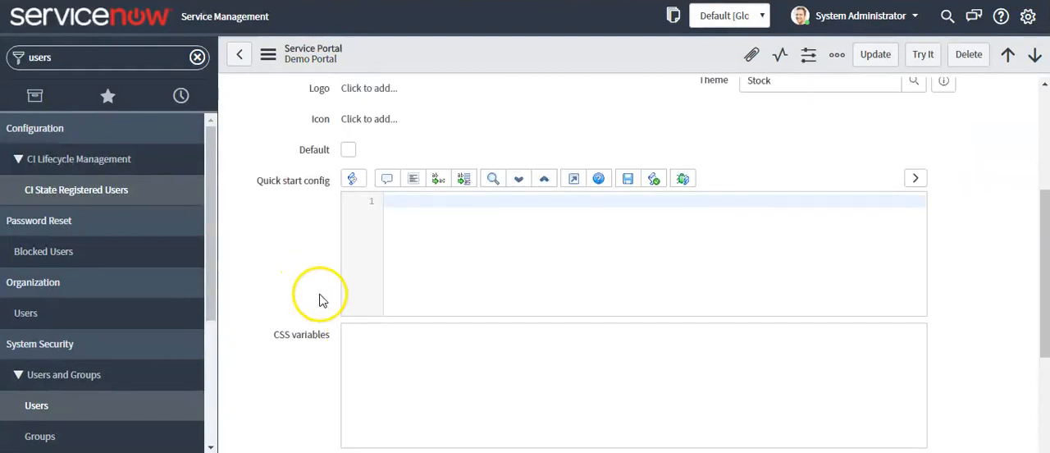
{"action": "left_click_drag", "start_coordinate": [299, 150], "coordinate": [312, 149]}
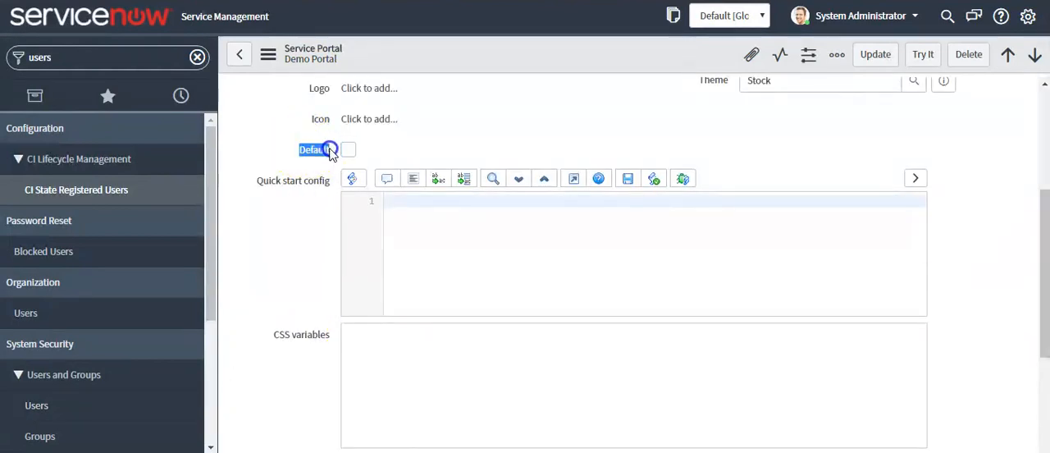
{"action": "left_click", "coordinate": [348, 149]}
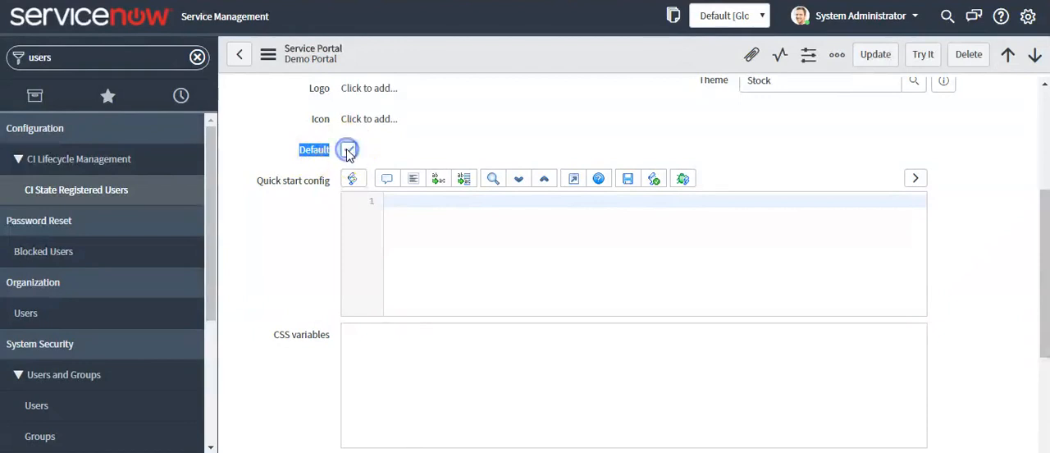
{"action": "right_click", "coordinate": [614, 54]}
{"action": "left_click", "coordinate": [621, 63]}
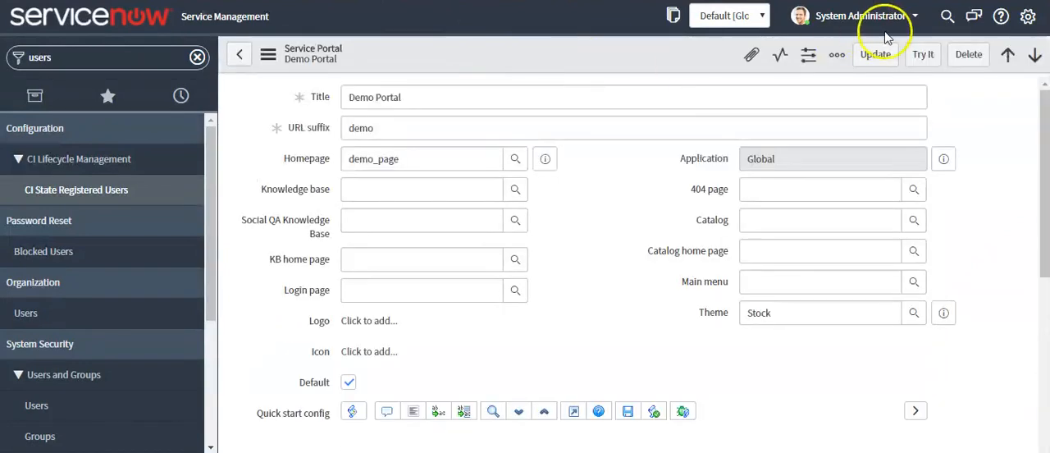
Step: Log out of the administrator account and enter Test as the login user name
{"action": "left_click", "coordinate": [915, 18]}
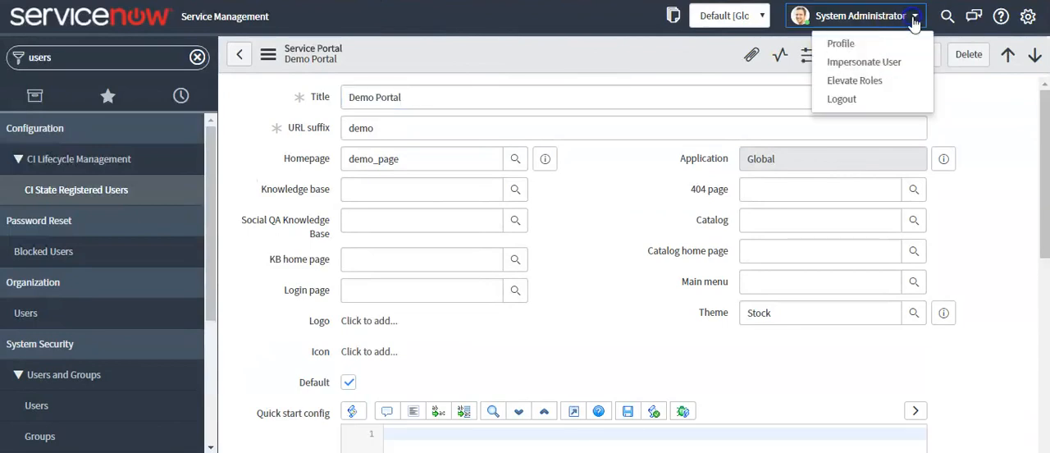
{"action": "left_click", "coordinate": [845, 100]}
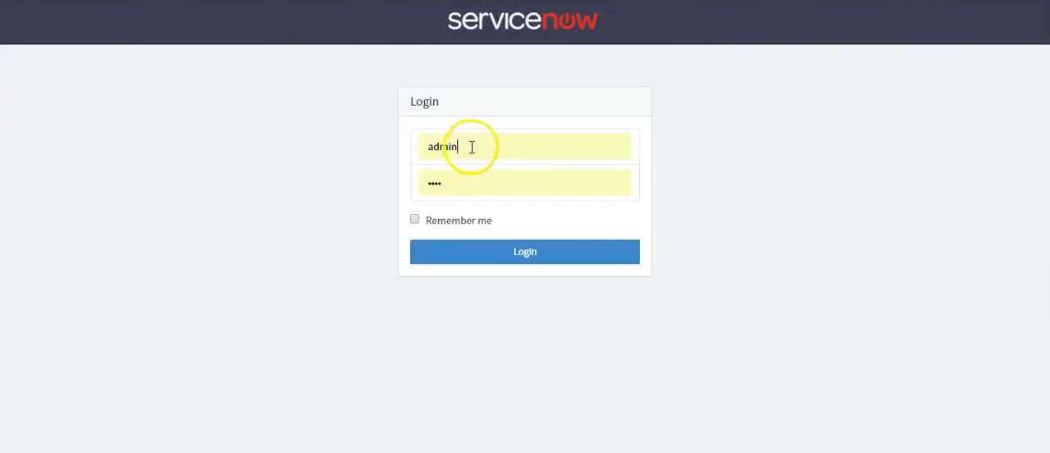
{"action": "left_click_drag", "start_coordinate": [472, 146], "coordinate": [416, 151]}
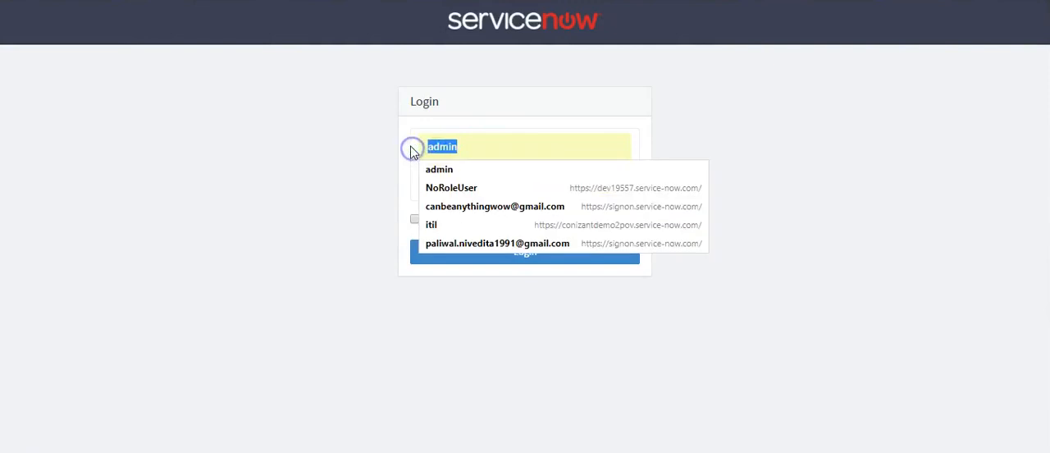
{"action": "type", "text": "Test"}
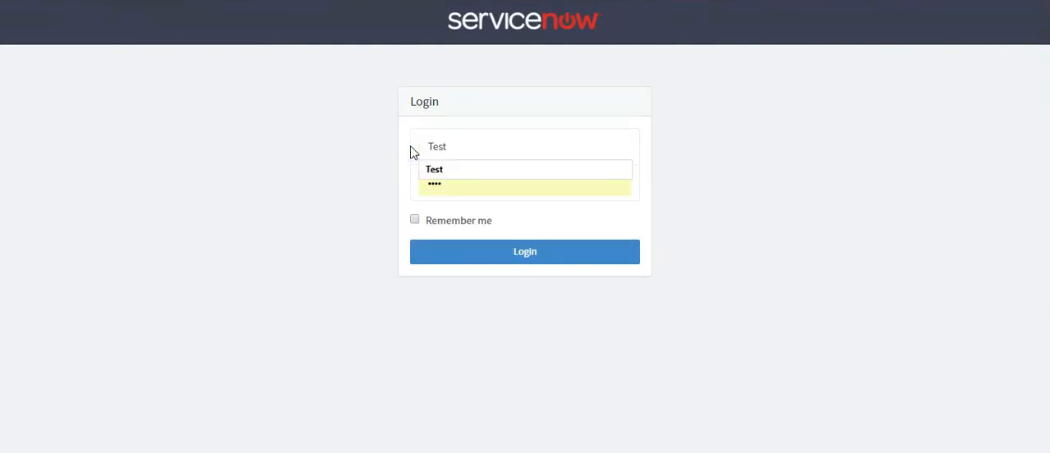
{"action": "left_click", "coordinate": [434, 169]}
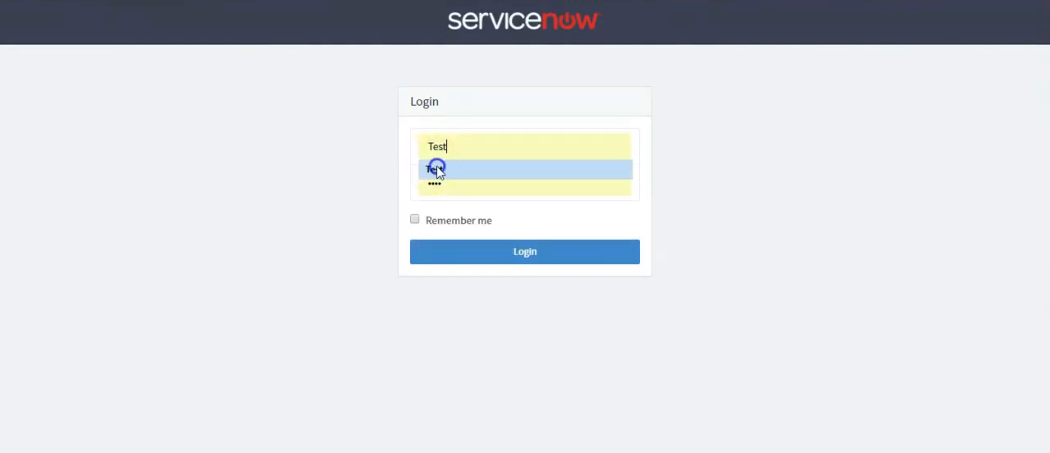
Step: Replace the prefilled password with the Test account's password and log in to the portal
{"action": "left_click", "coordinate": [421, 182]}
{"action": "key", "text": "BackSpace"}
{"action": "key", "text": "BackSpace"}
{"action": "key", "text": "BackSpace"}
{"action": "key", "text": "BackSpace"}
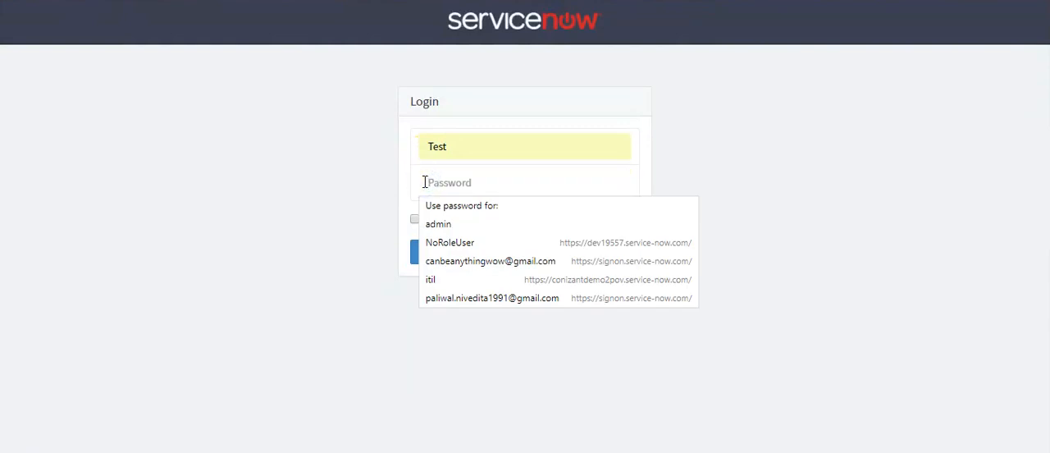
{"action": "type", "text": "*"}
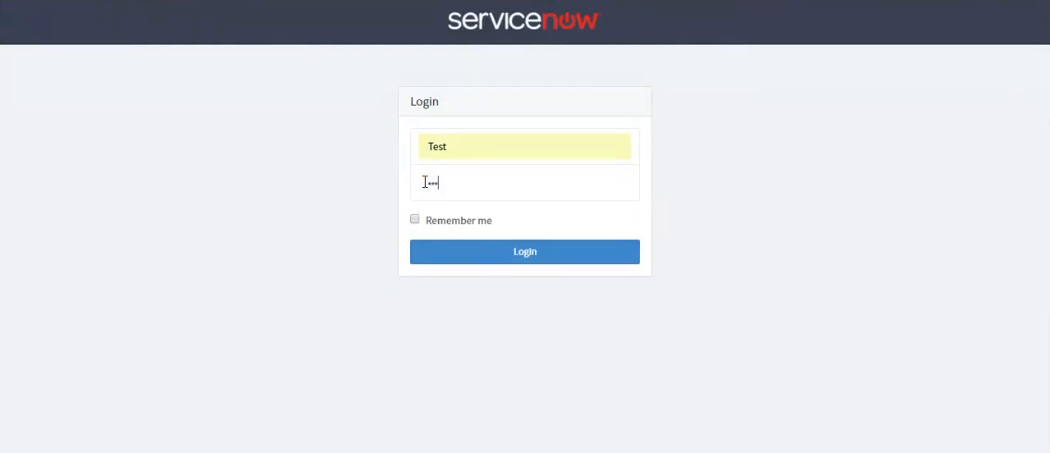
{"action": "left_click", "coordinate": [484, 259]}
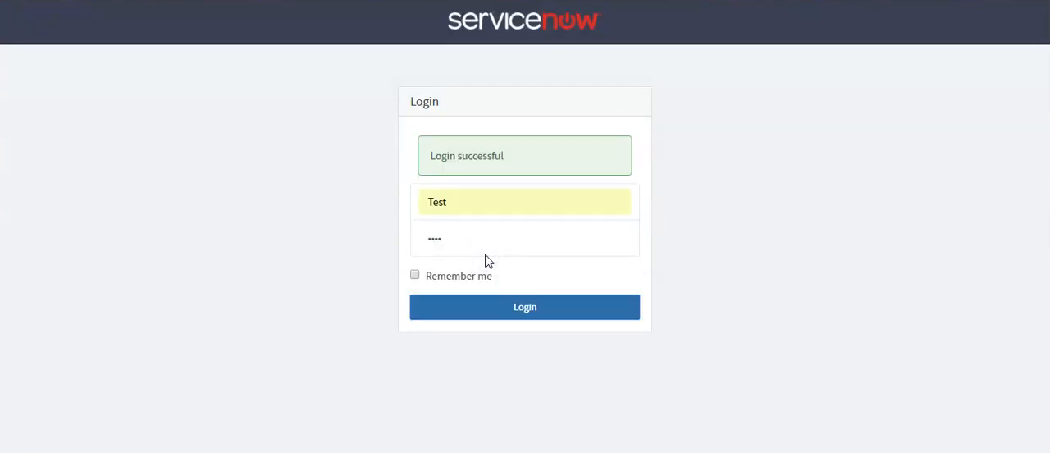
{"action": "left_click", "coordinate": [888, 98]}
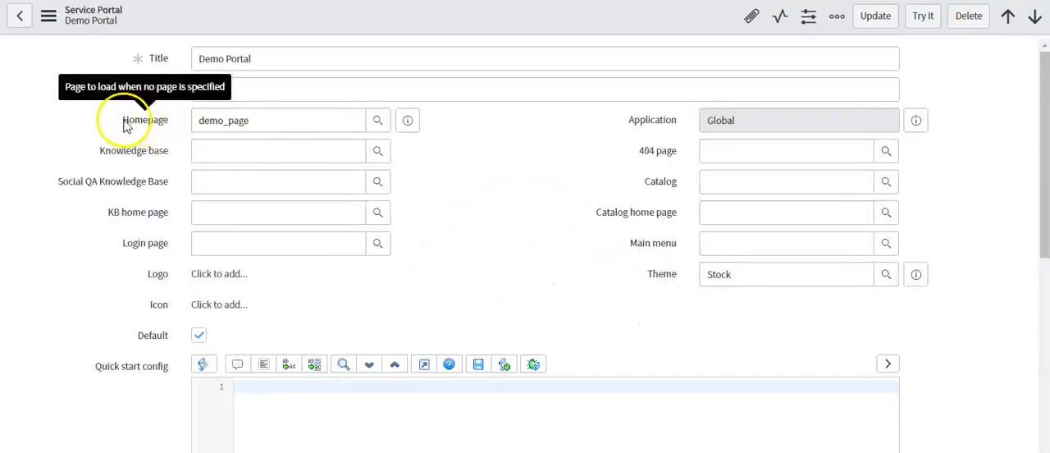
Step: Review the Demo Portal's Homepage field and compare its URL suffix with the portal address in the sticky note
{"action": "left_click_drag", "start_coordinate": [124, 120], "coordinate": [170, 123]}
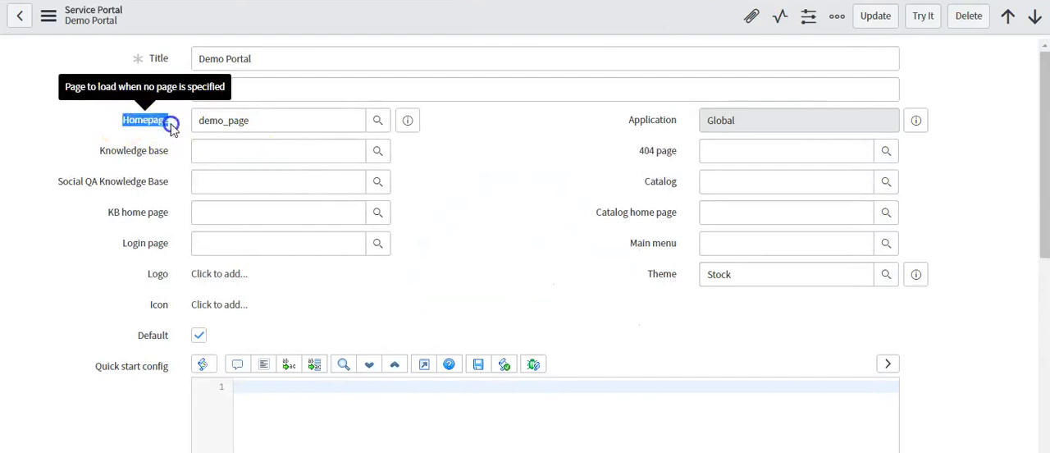
{"action": "left_click", "coordinate": [168, 124]}
{"action": "key", "text": "alt+Tab"}
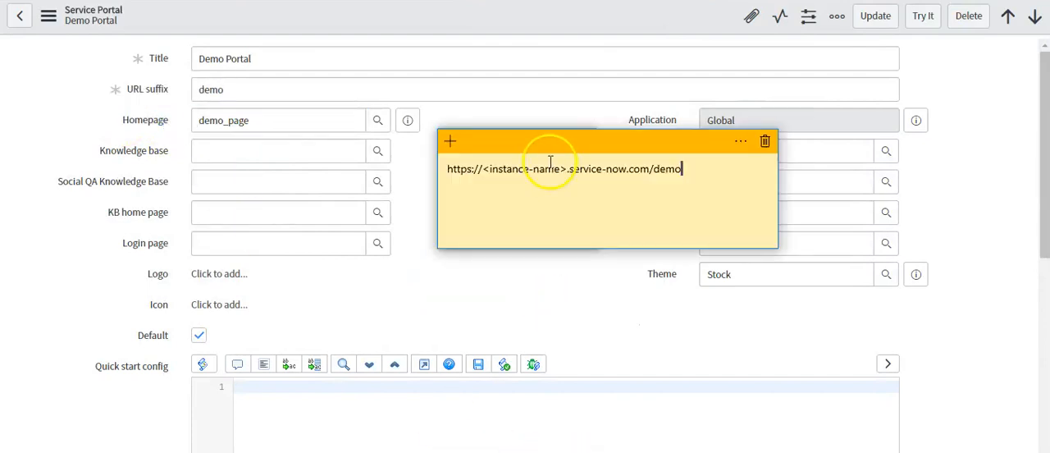
{"action": "double_click", "coordinate": [521, 168]}
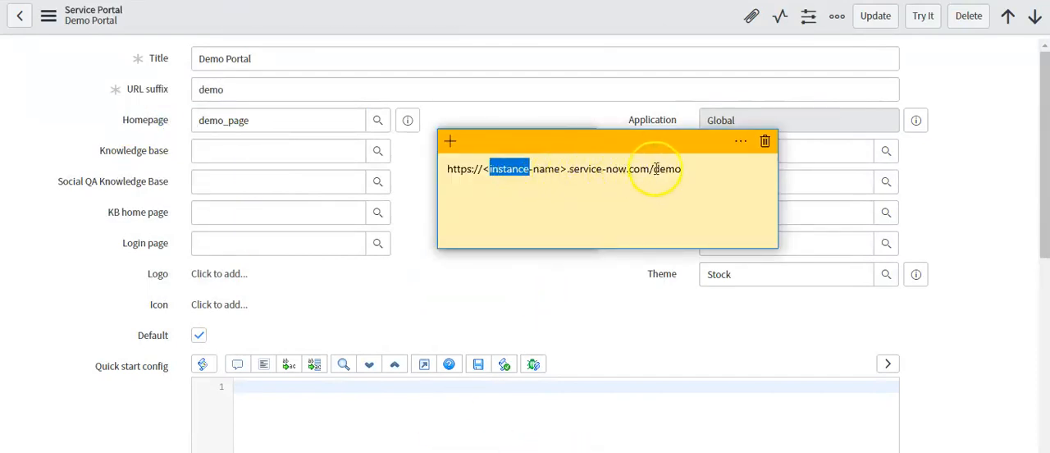
{"action": "left_click_drag", "start_coordinate": [655, 169], "coordinate": [680, 170]}
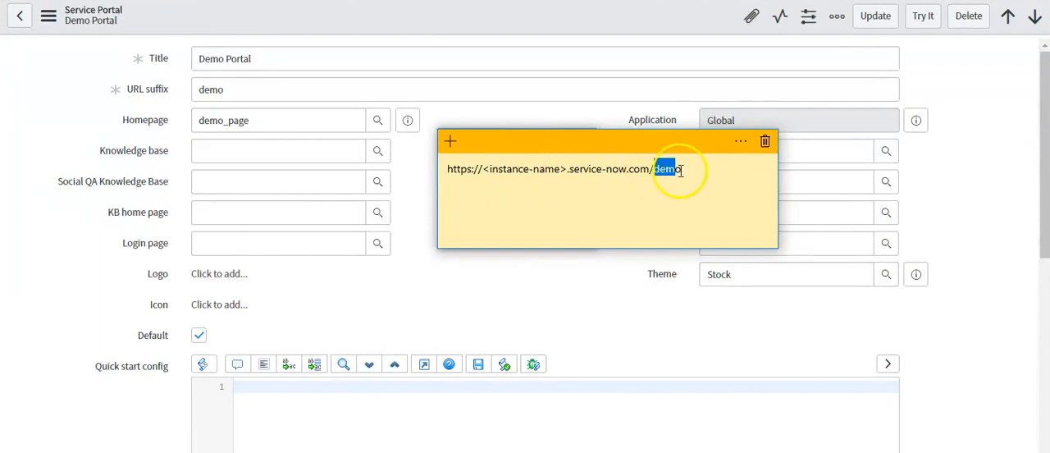
{"action": "double_click", "coordinate": [191, 90]}
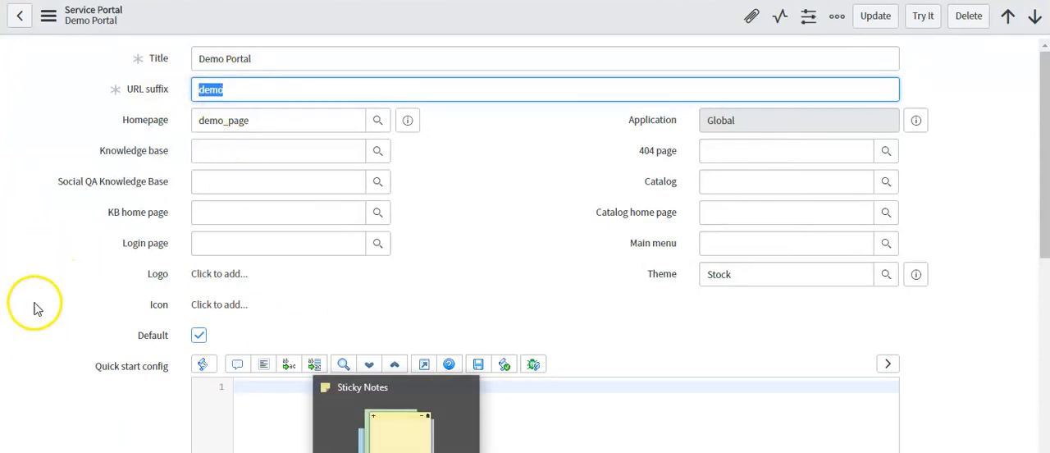
{"action": "left_click", "coordinate": [71, 238]}
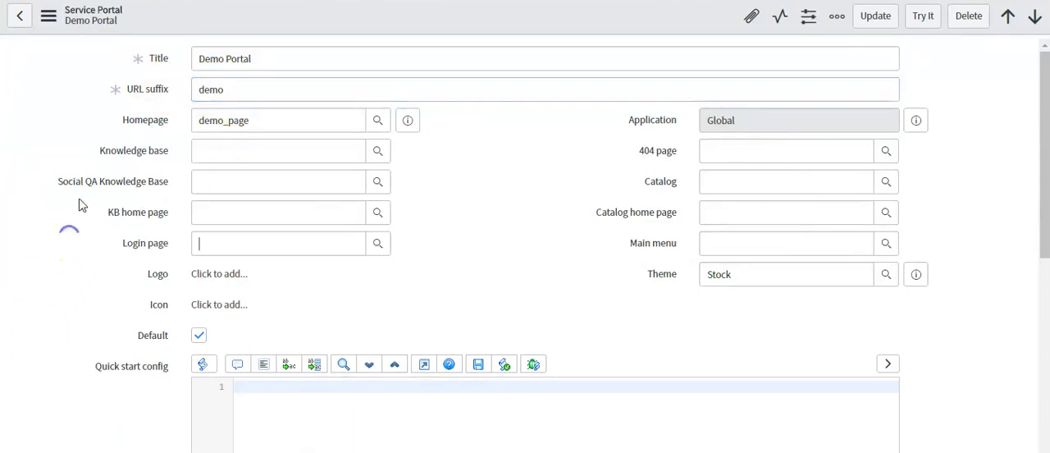
Step: Set the Demo Portal's knowledge base to IT
{"action": "left_click", "coordinate": [211, 151]}
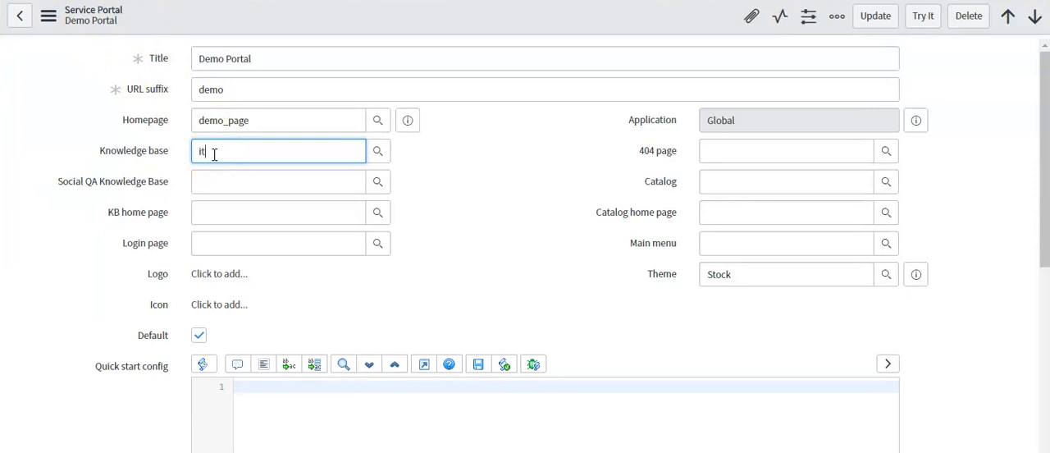
{"action": "left_click", "coordinate": [228, 170]}
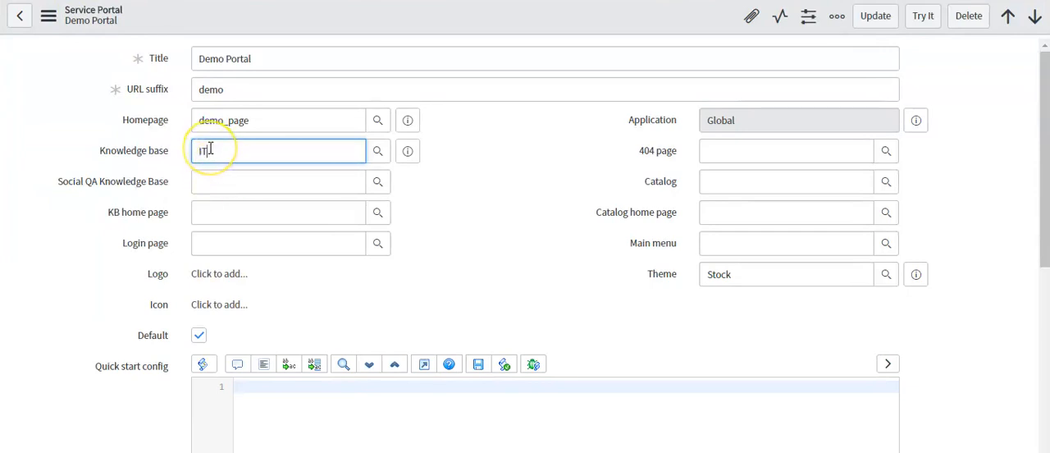
Step: Set the Demo Portal's Social QA knowledge base to Social QA
{"action": "left_click", "coordinate": [149, 181]}
{"action": "type", "text": "Social QA"}
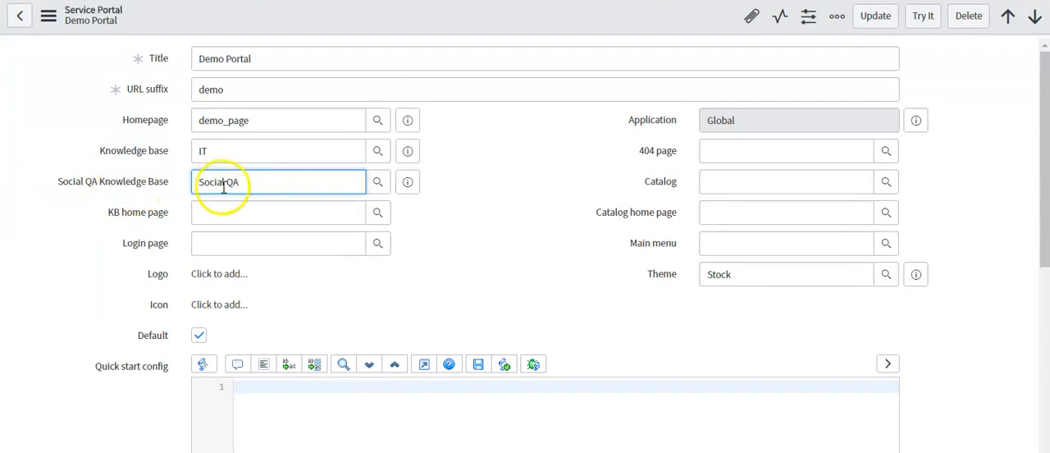
{"action": "left_click_drag", "start_coordinate": [200, 182], "coordinate": [247, 182]}
{"action": "left_click", "coordinate": [259, 183]}
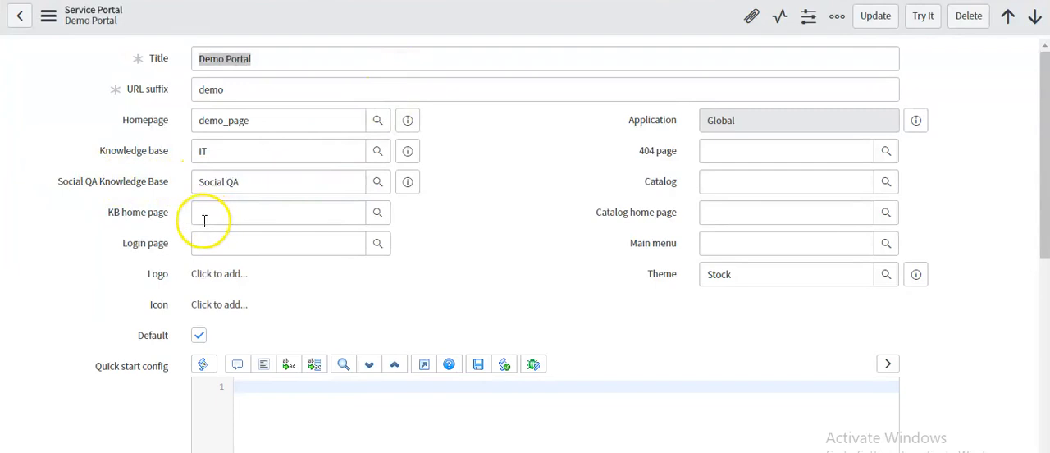
Step: Set the Demo Portal's KB home page to kb_view
{"action": "left_click", "coordinate": [220, 217]}
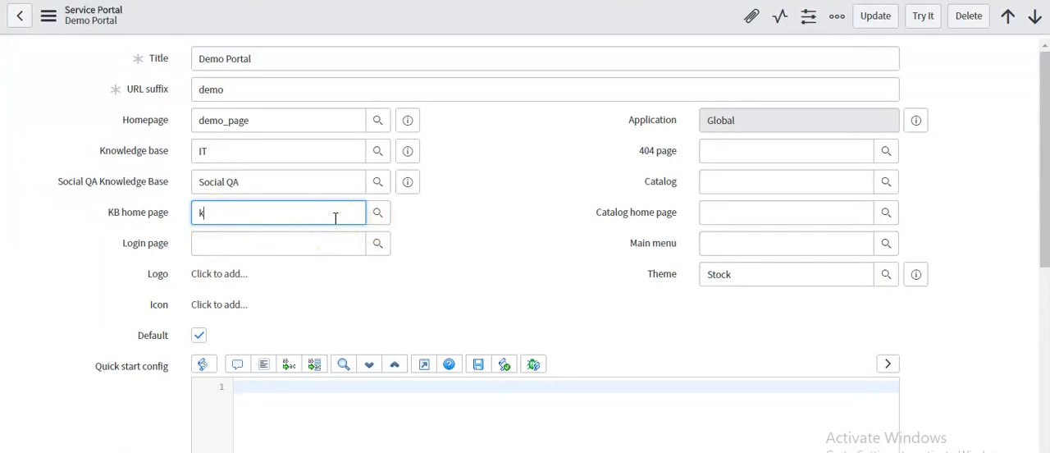
{"action": "type", "text": "_"}
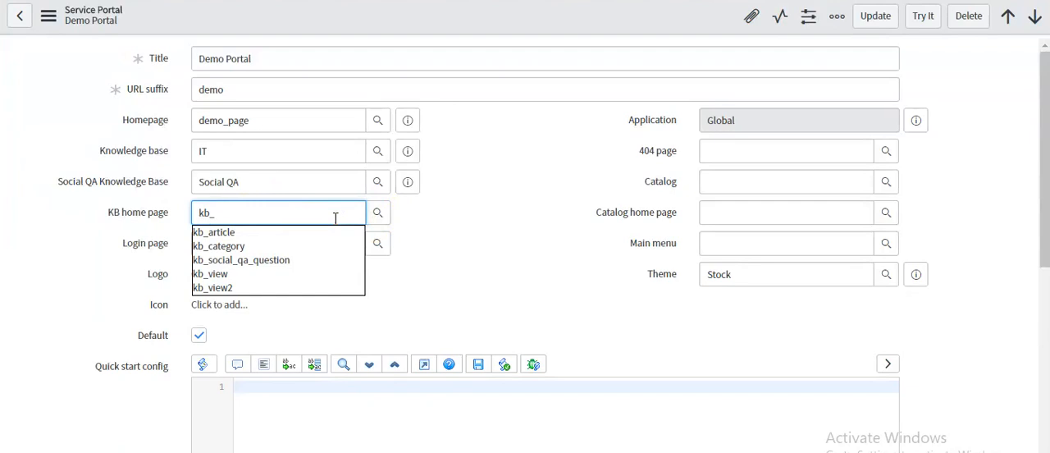
{"action": "left_click", "coordinate": [220, 274]}
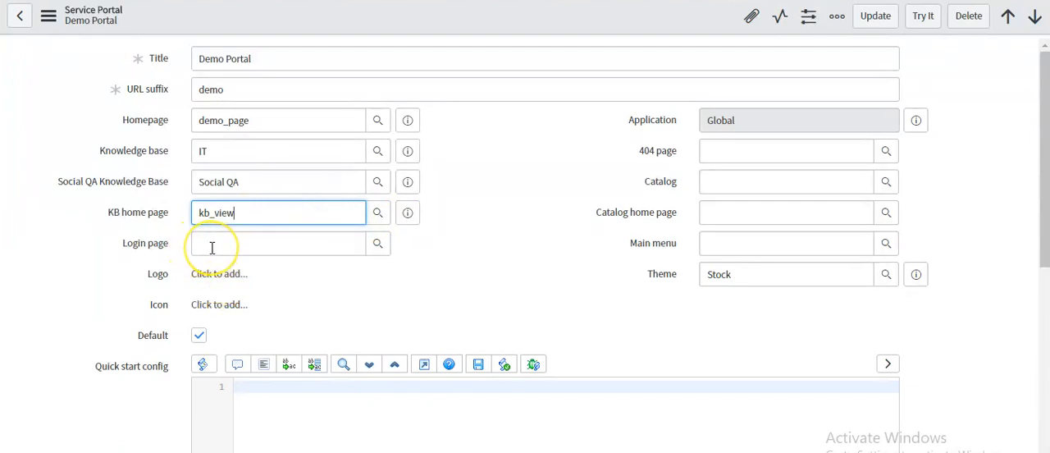
Step: Set the Demo Portal's login page to login
{"action": "left_click", "coordinate": [211, 247]}
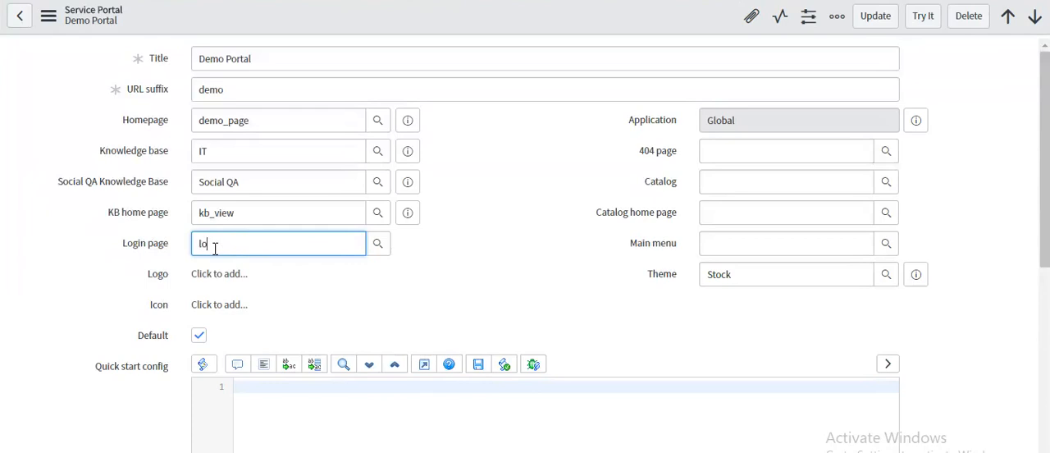
{"action": "type", "text": "login"}
{"action": "left_click", "coordinate": [222, 267]}
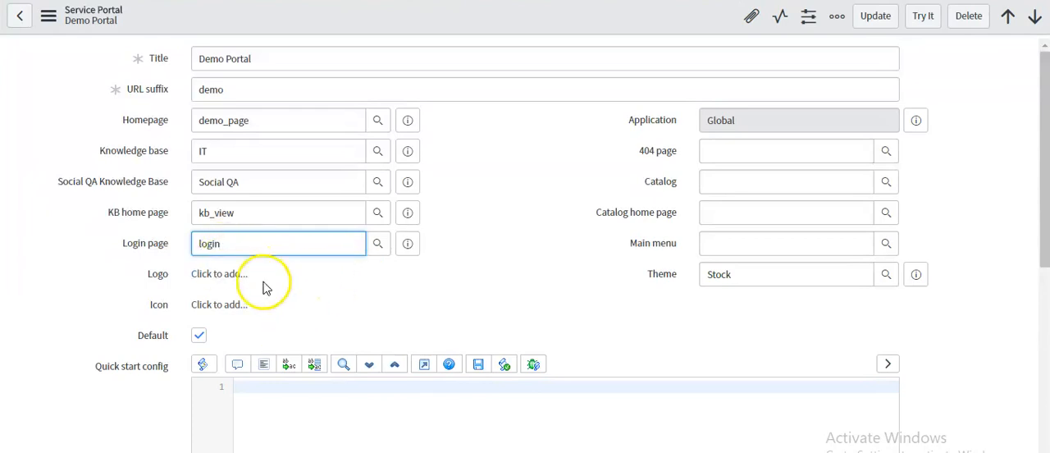
{"action": "double_click", "coordinate": [166, 277]}
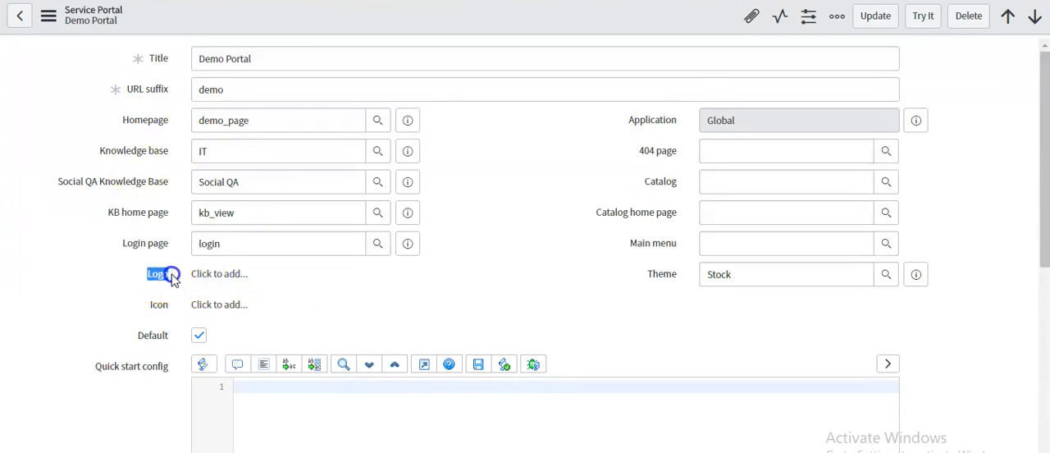
Step: Set the Demo Portal's 404 page to 404 and its catalog to Service Catalog
{"action": "left_click", "coordinate": [713, 152]}
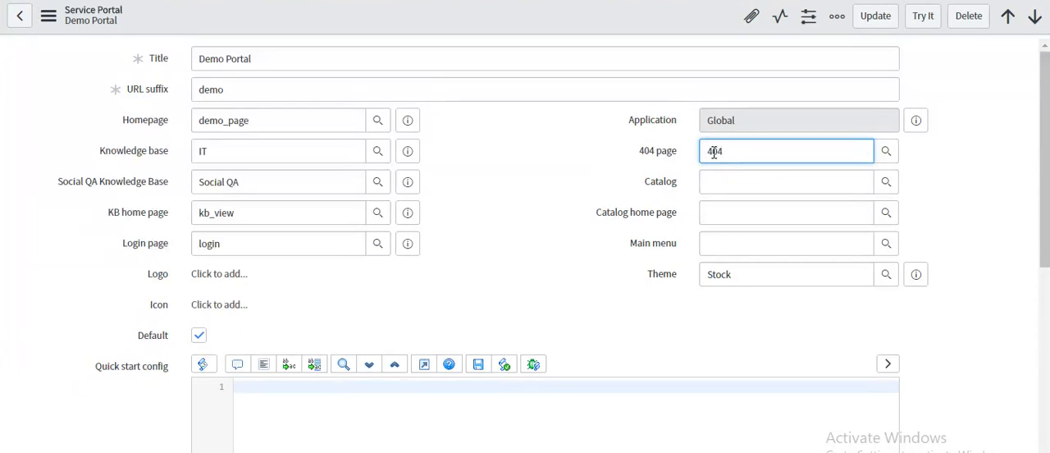
{"action": "left_click", "coordinate": [714, 169]}
{"action": "left_click", "coordinate": [720, 186]}
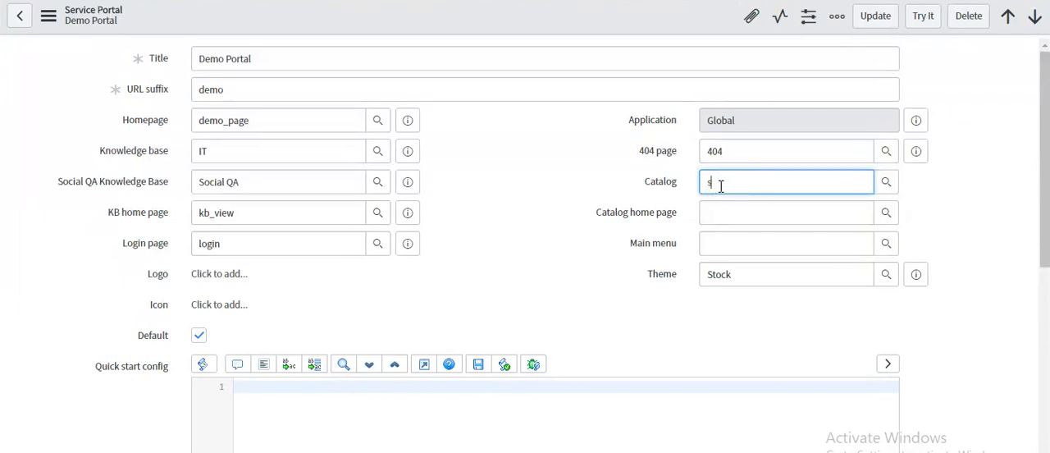
{"action": "type", "text": "seri"}
{"action": "key", "text": "BackSpace"}
{"action": "key", "text": "BackSpace"}
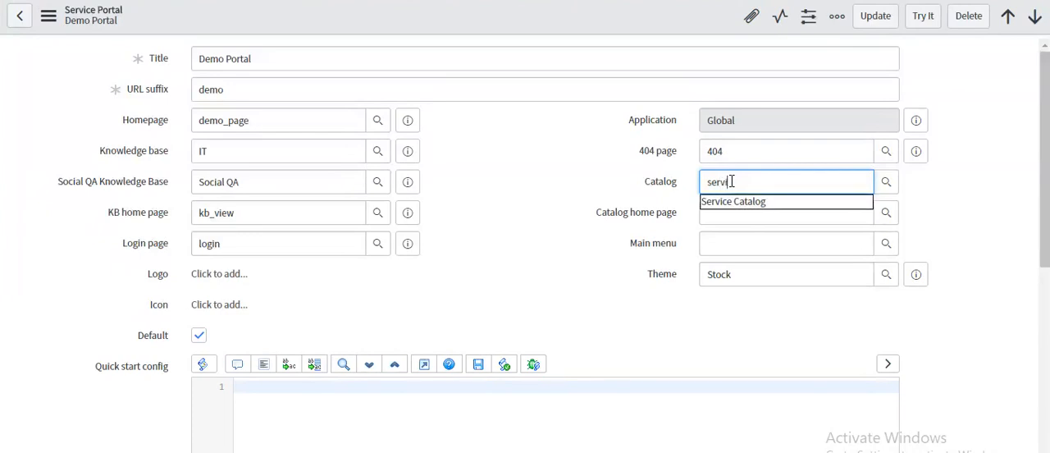
{"action": "left_click", "coordinate": [727, 201]}
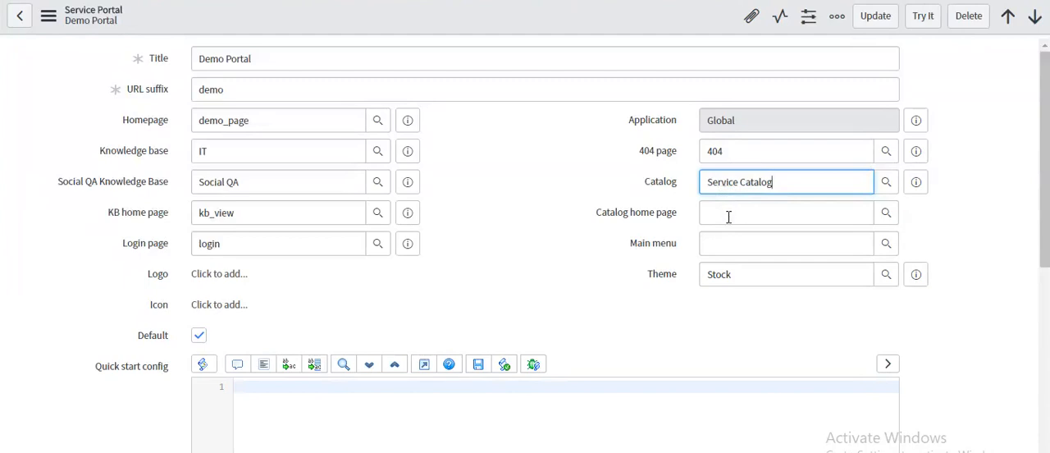
{"action": "left_click", "coordinate": [727, 217]}
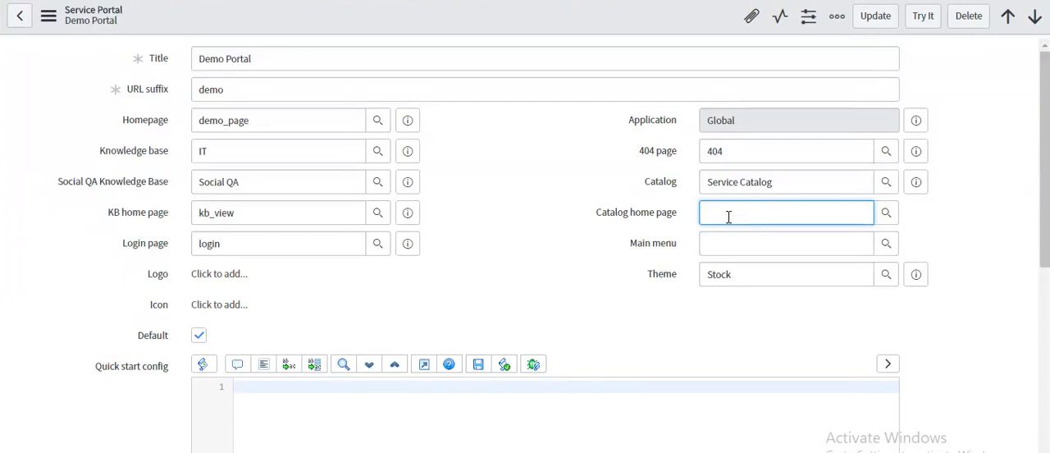
{"action": "left_click_drag", "start_coordinate": [771, 181], "coordinate": [691, 181]}
{"action": "left_click", "coordinate": [734, 214]}
Step: Check the header of the live portal page and set the Demo Portal's main menu to SP Header Menu
{"action": "left_click", "coordinate": [715, 248]}
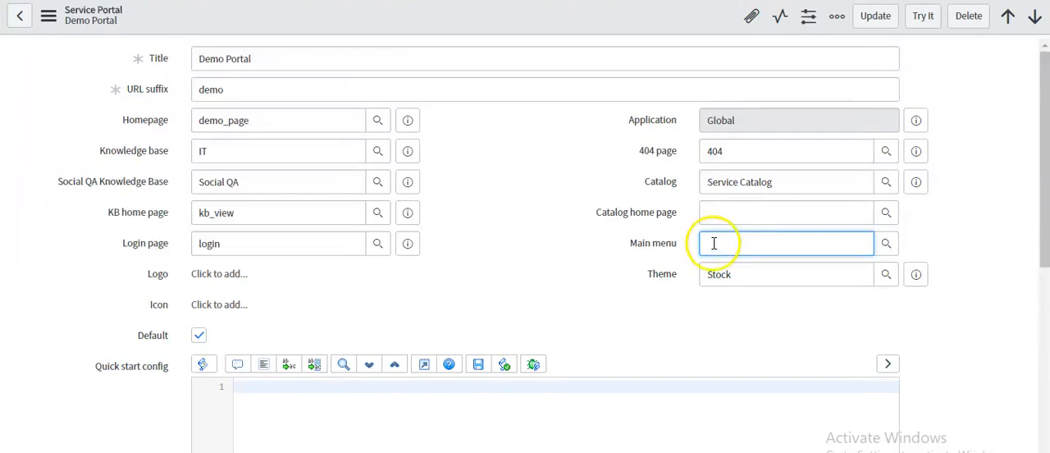
{"action": "left_click", "coordinate": [538, 0]}
{"action": "left_click", "coordinate": [695, 30]}
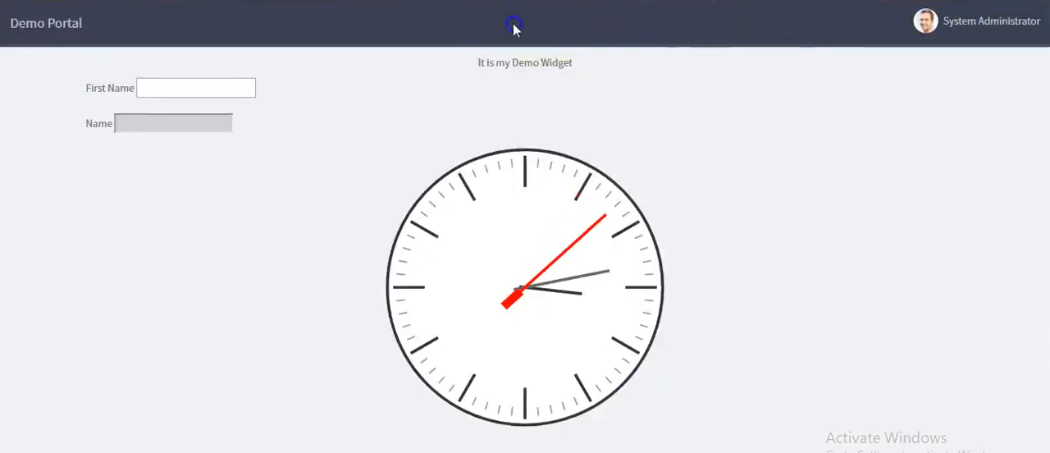
{"action": "left_click", "coordinate": [476, 0]}
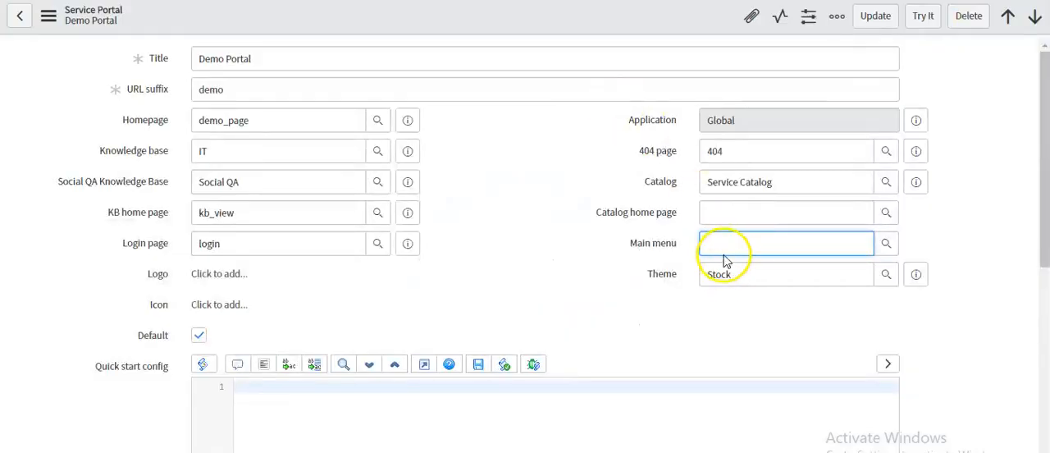
{"action": "left_click", "coordinate": [882, 244]}
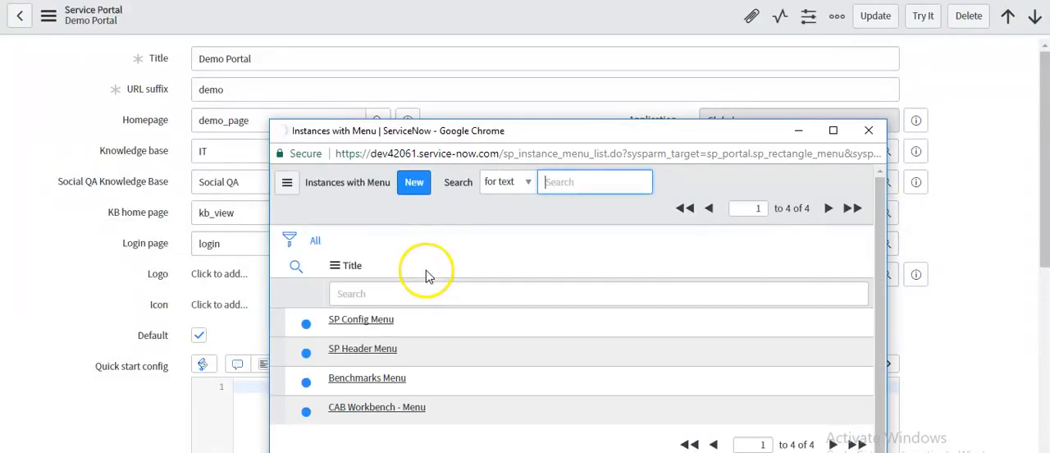
{"action": "left_click", "coordinate": [384, 351]}
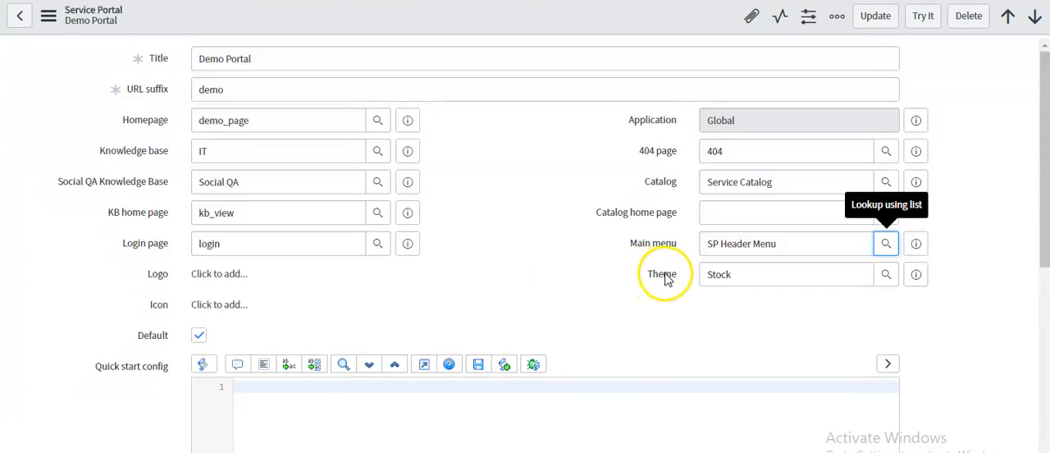
Step: Review the Demo Portal's theme and save the portal record
{"action": "left_click", "coordinate": [758, 279]}
{"action": "left_click_drag", "start_coordinate": [758, 279], "coordinate": [703, 275]}
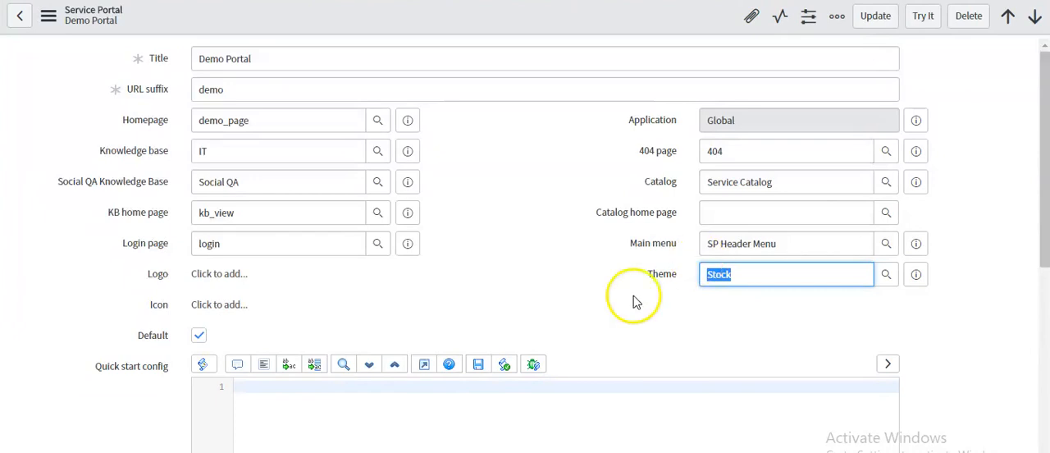
{"action": "right_click", "coordinate": [566, 9]}
{"action": "left_click", "coordinate": [584, 19]}
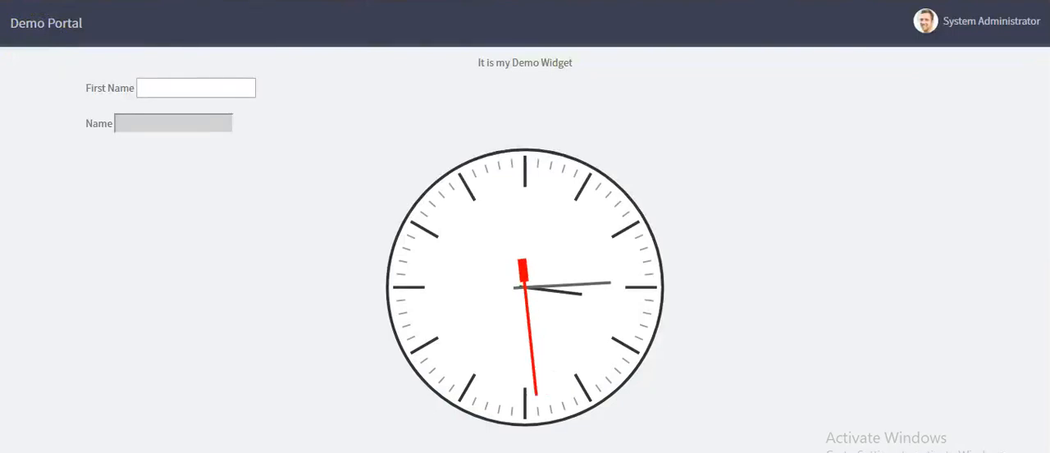
Step: Reload the live portal page and examine the menu items in its header
{"action": "key", "text": "F5"}
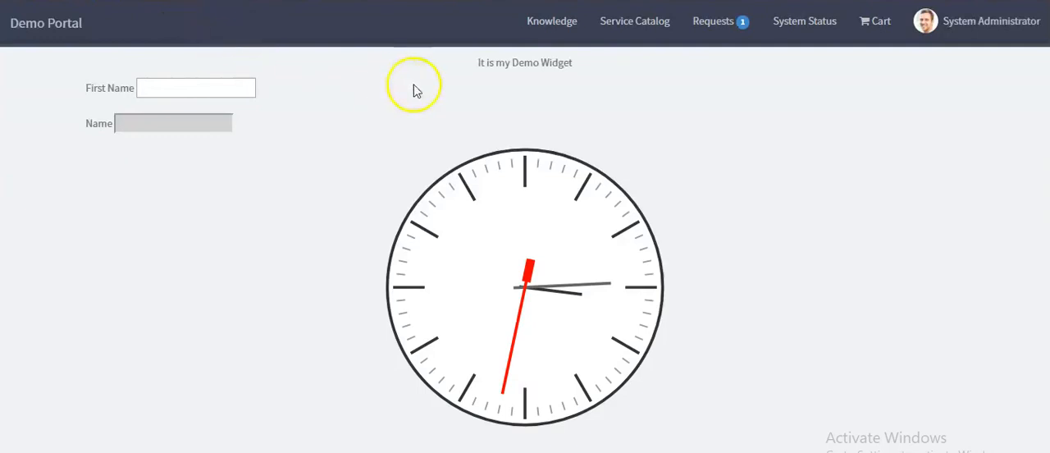
{"action": "left_click_drag", "start_coordinate": [511, 22], "coordinate": [888, 27]}
{"action": "left_click", "coordinate": [900, 32]}
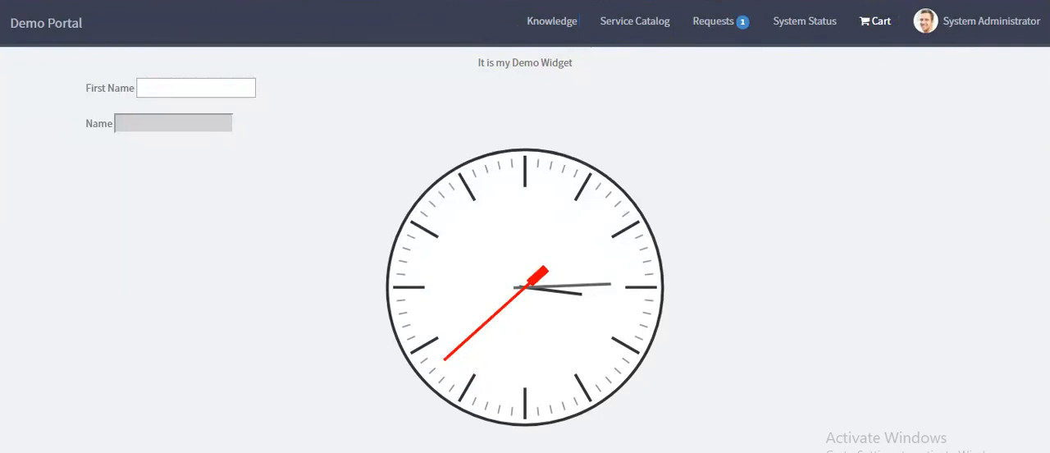
Step: Compare the logo and theme in the Demo Portal record with the live portal page, and check the record's icon
{"action": "key", "text": "ctrl+shift+Tab"}
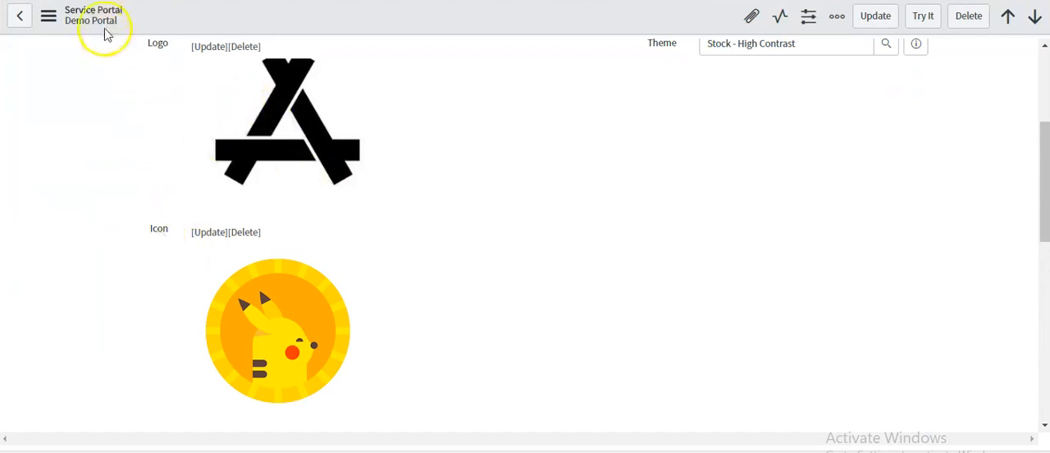
{"action": "key", "text": "ctrl+Tab"}
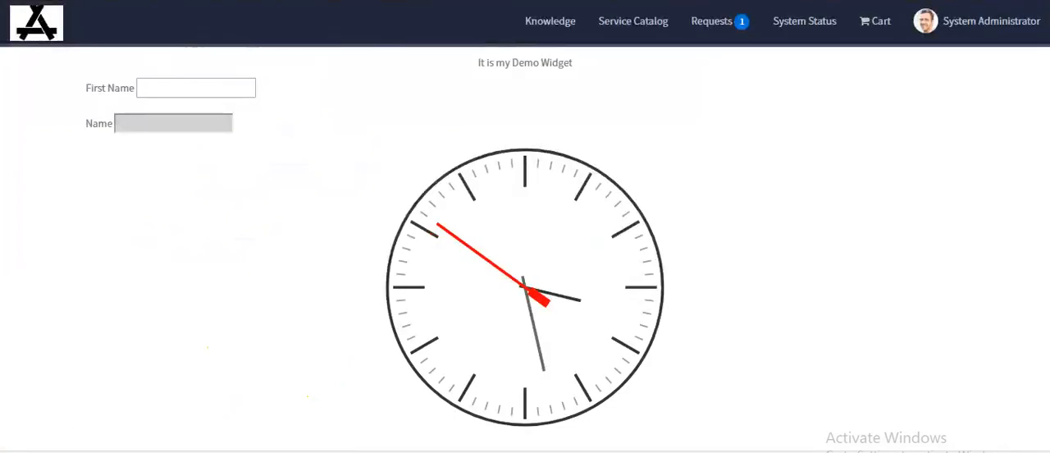
{"action": "key", "text": "ctrl+Tab"}
{"action": "double_click", "coordinate": [160, 228]}
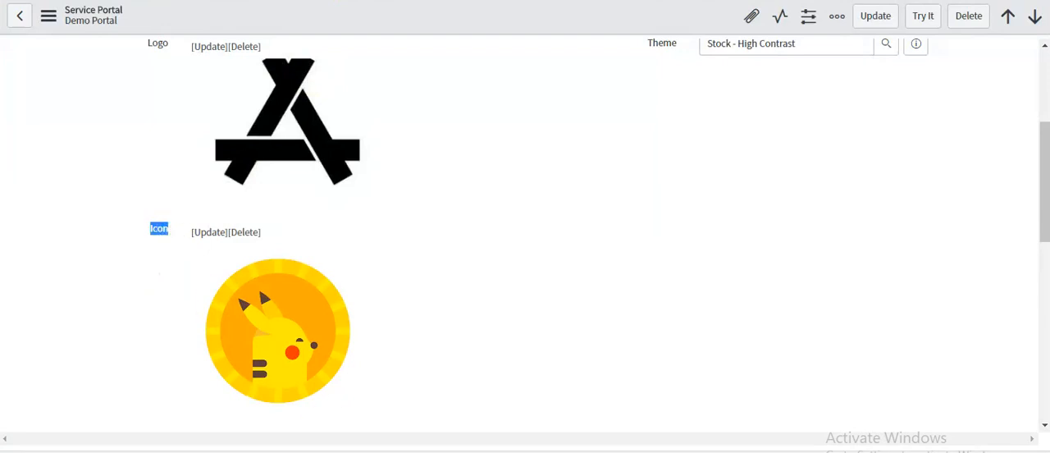
Step: Switch to Snipping Tool and circle the portal's icon and page title in the captured browser tab
{"action": "key", "text": "alt+Tab"}
{"action": "left_click_drag", "start_coordinate": [280, 0], "coordinate": [268, 23]}
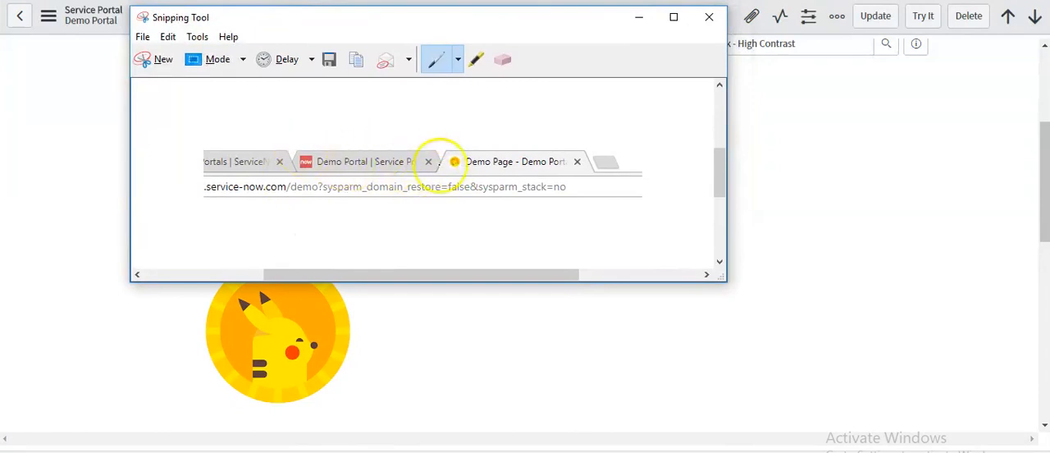
{"action": "left_click_drag", "start_coordinate": [447, 147], "coordinate": [445, 164]}
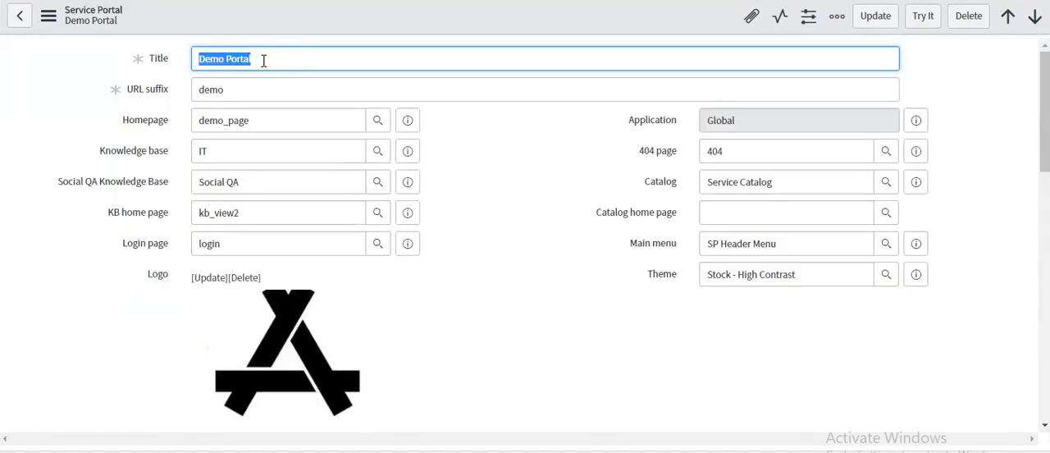
Step: Open the demo_page record from the Demo Portal's Homepage field and open that page in the Service Portal Designer
{"action": "left_click", "coordinate": [271, 58]}
{"action": "left_click_drag", "start_coordinate": [271, 58], "coordinate": [196, 58]}
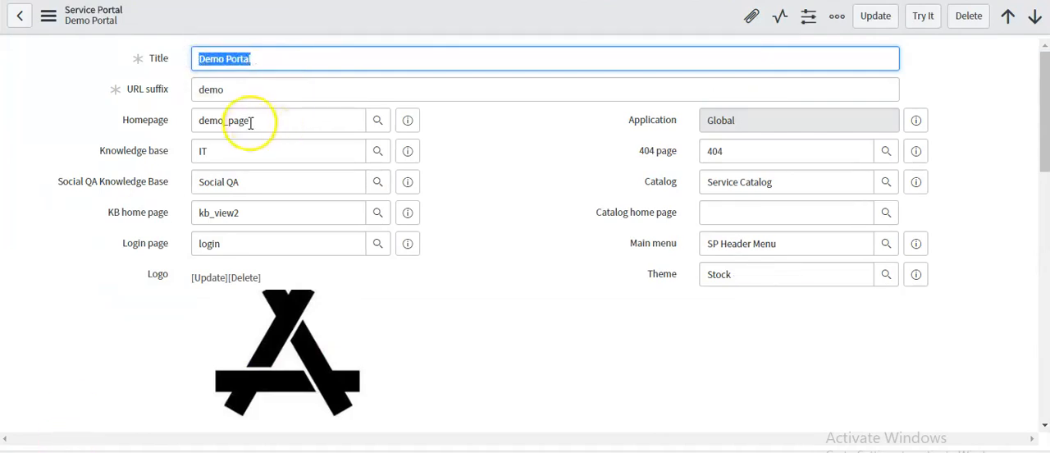
{"action": "double_click", "coordinate": [253, 121]}
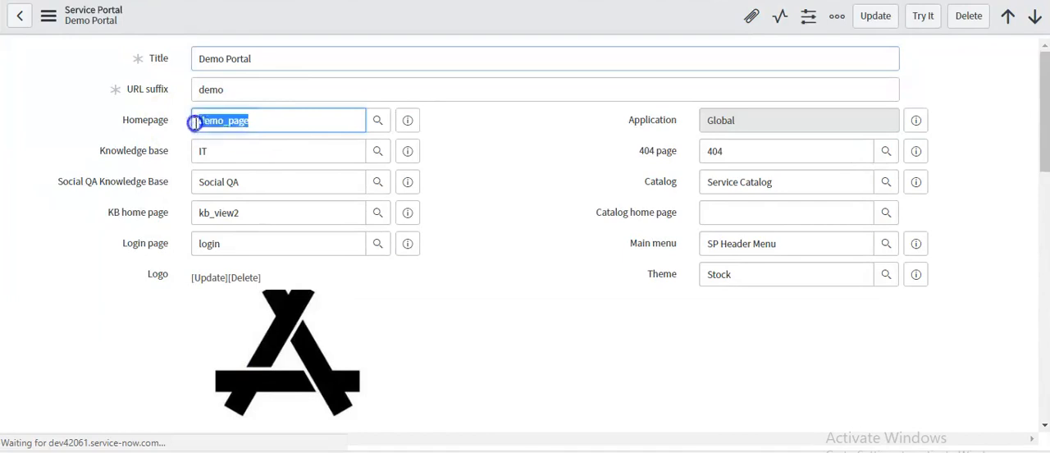
{"action": "left_click", "coordinate": [410, 120]}
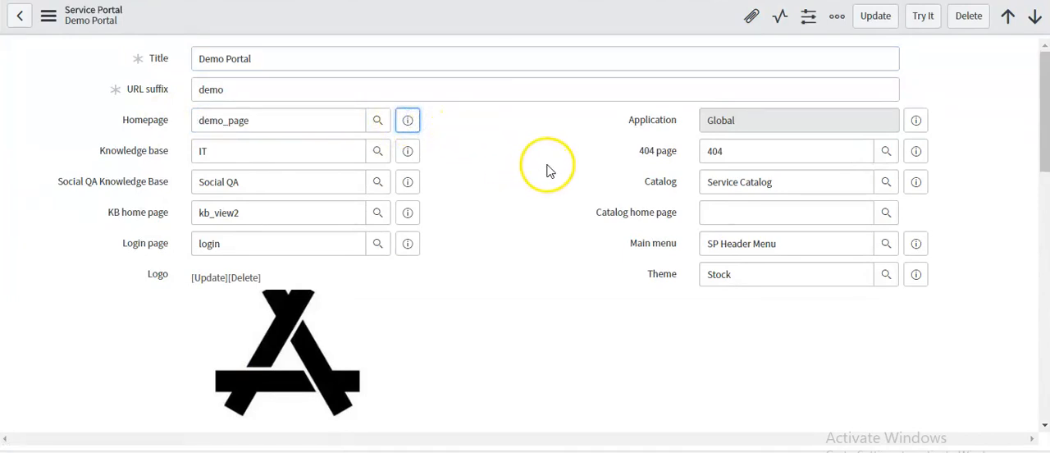
{"action": "left_click", "coordinate": [408, 121]}
{"action": "left_click", "coordinate": [605, 158]}
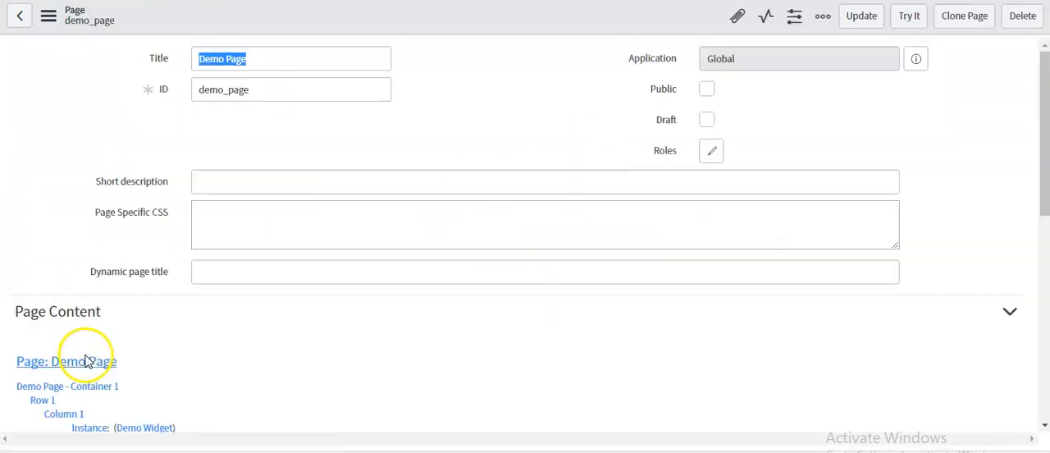
{"action": "scroll", "coordinate": [93, 354], "scroll_direction": "down", "scroll_amount": 6}
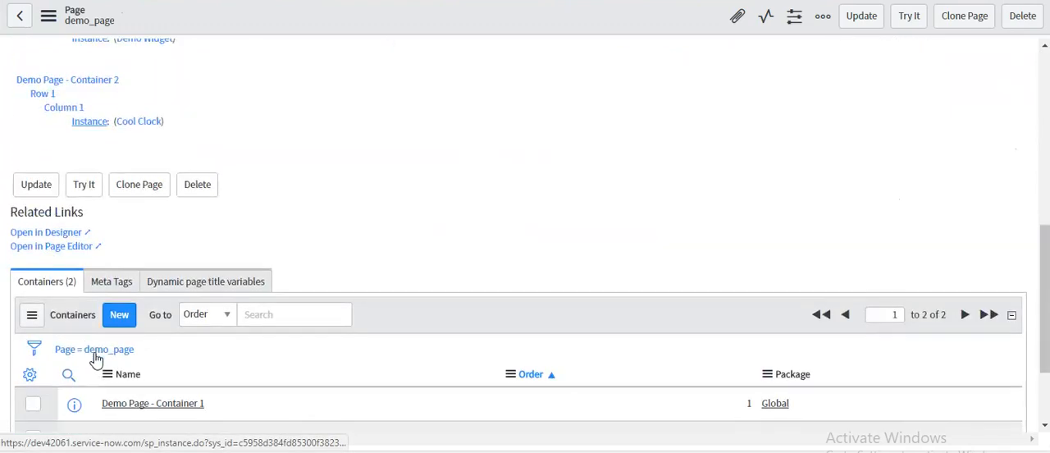
{"action": "left_click", "coordinate": [58, 234]}
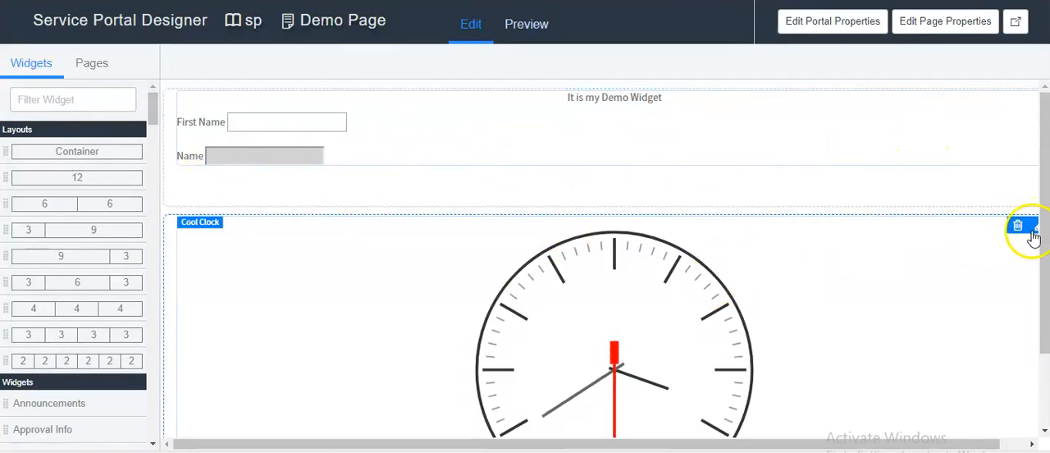
Step: Delete the Cool Clock widget and the Demo Widget from Demo Page
{"action": "left_click_drag", "start_coordinate": [977, 444], "coordinate": [1014, 444]}
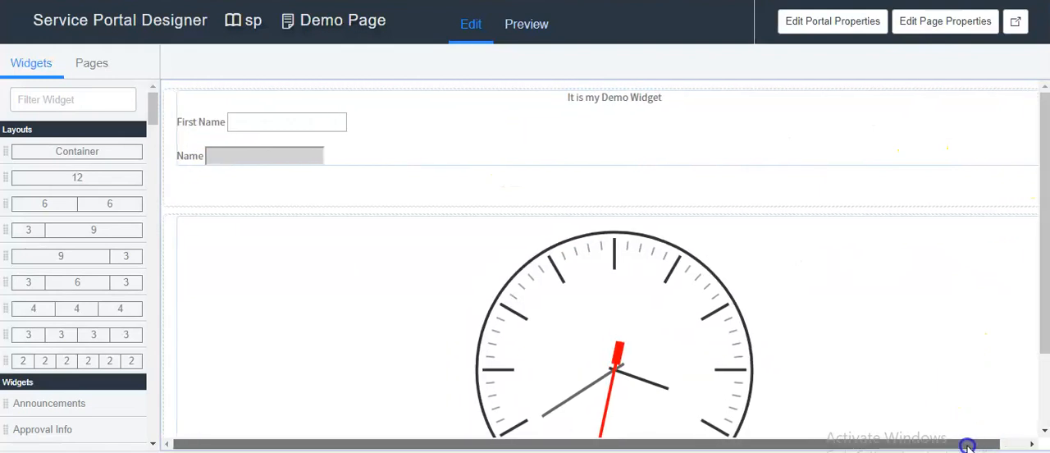
{"action": "left_click", "coordinate": [1016, 226]}
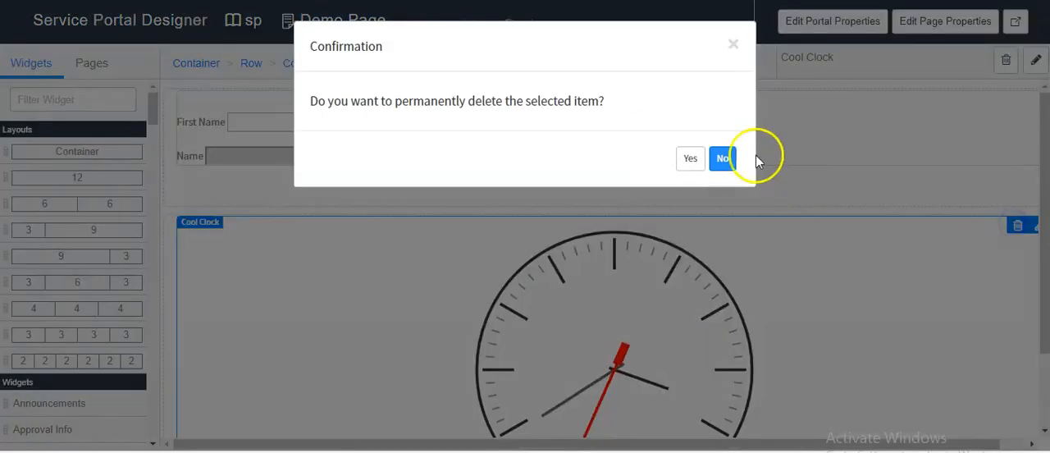
{"action": "left_click", "coordinate": [690, 158]}
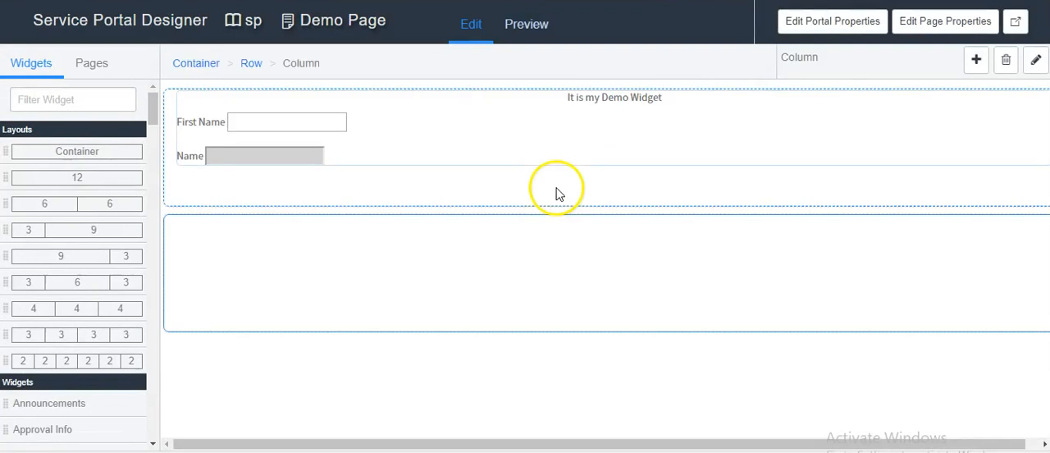
{"action": "left_click", "coordinate": [1014, 102]}
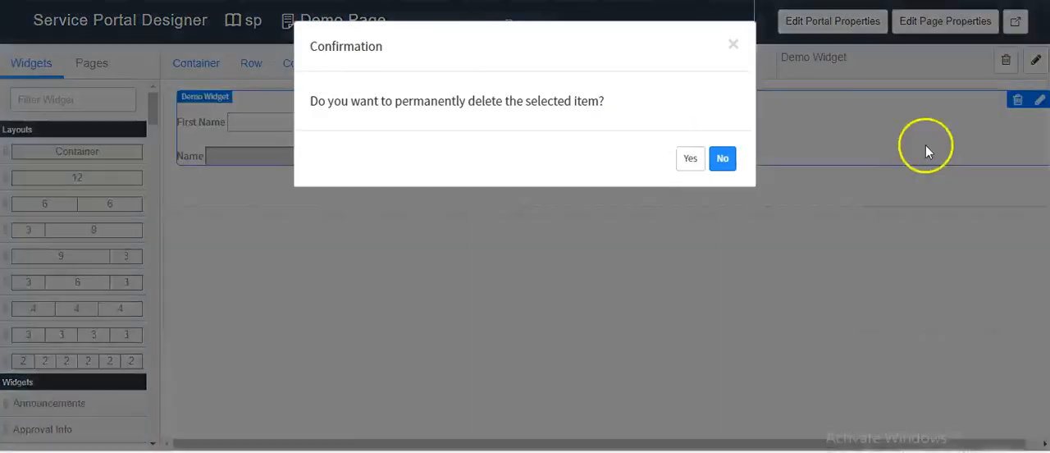
{"action": "left_click", "coordinate": [687, 158]}
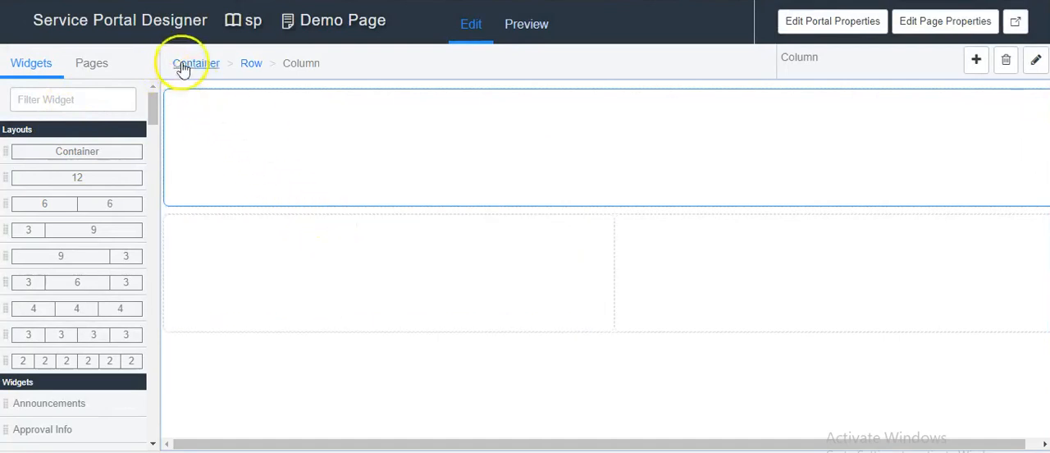
Step: Add a new empty container to Demo Page from the container level
{"action": "left_click", "coordinate": [188, 64]}
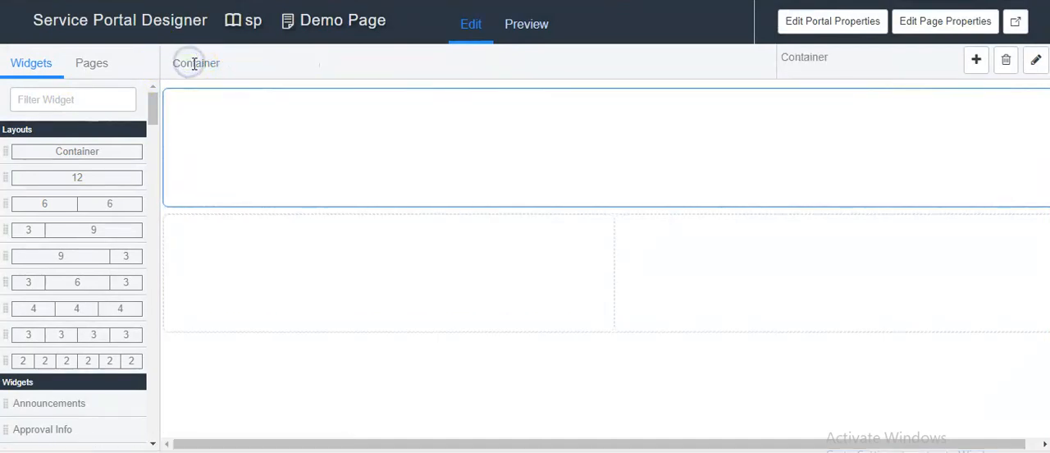
{"action": "left_click", "coordinate": [977, 60]}
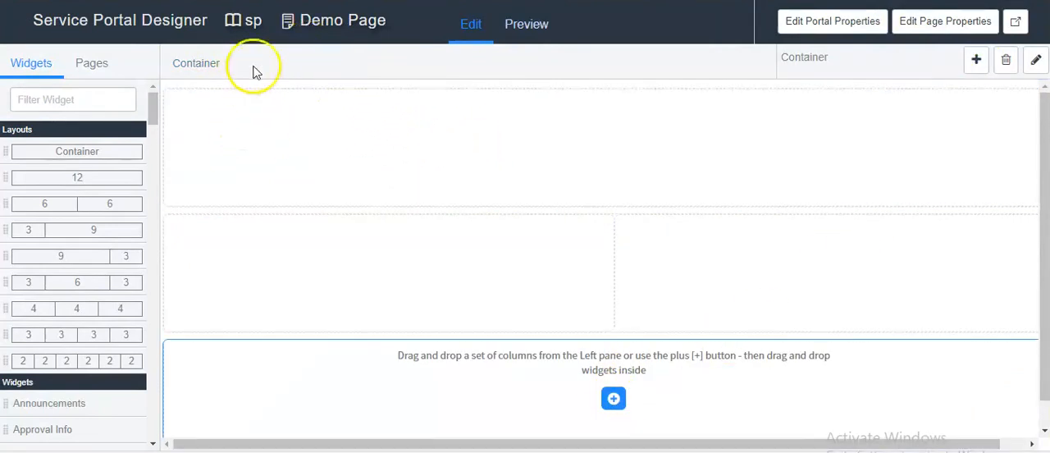
Step: Examine the containers listed under Page Content in the demo_page record, and reopen the page in the Designer
{"action": "left_click", "coordinate": [338, 25]}
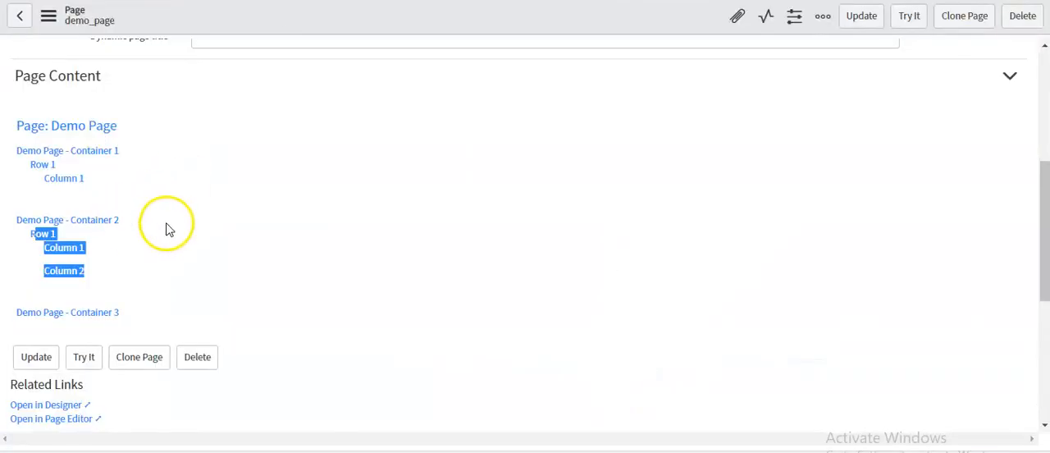
{"action": "left_click", "coordinate": [166, 229]}
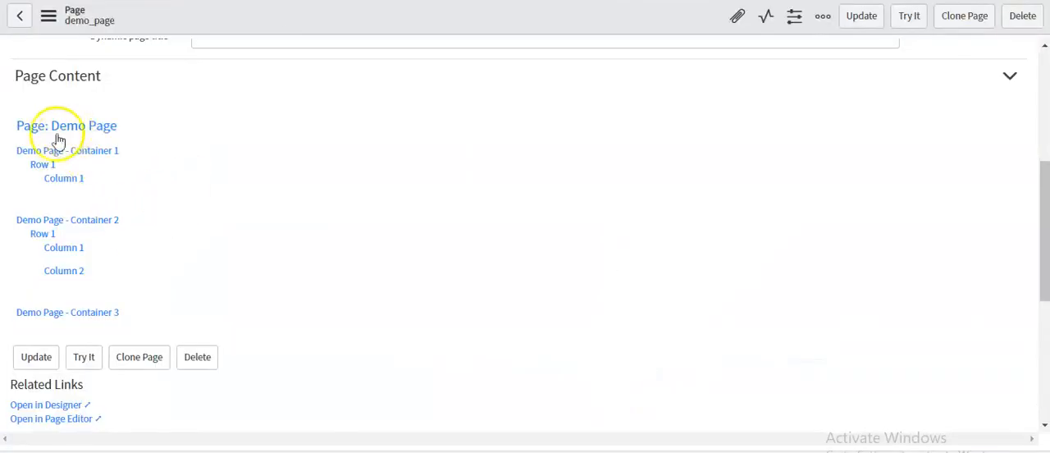
{"action": "left_click_drag", "start_coordinate": [16, 153], "coordinate": [141, 156]}
{"action": "left_click_drag", "start_coordinate": [16, 220], "coordinate": [106, 228]}
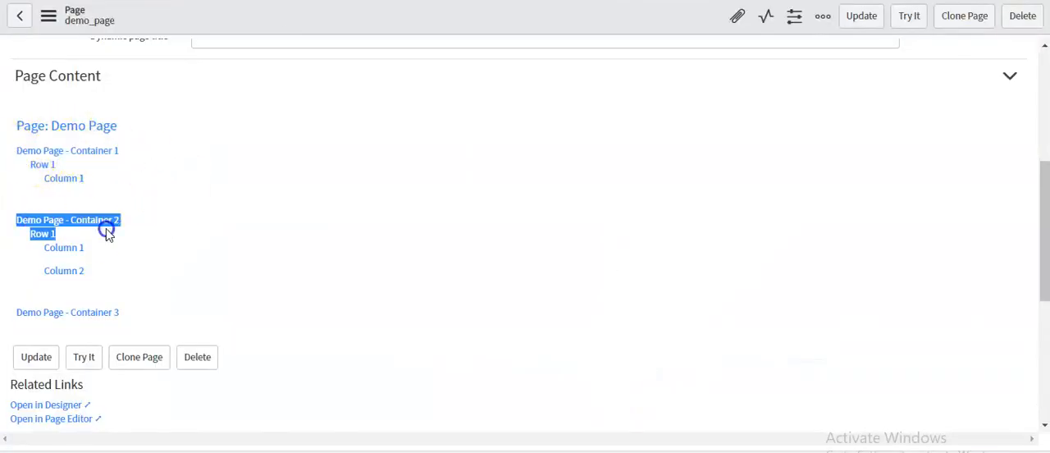
{"action": "left_click_drag", "start_coordinate": [17, 312], "coordinate": [134, 320]}
{"action": "left_click", "coordinate": [81, 406]}
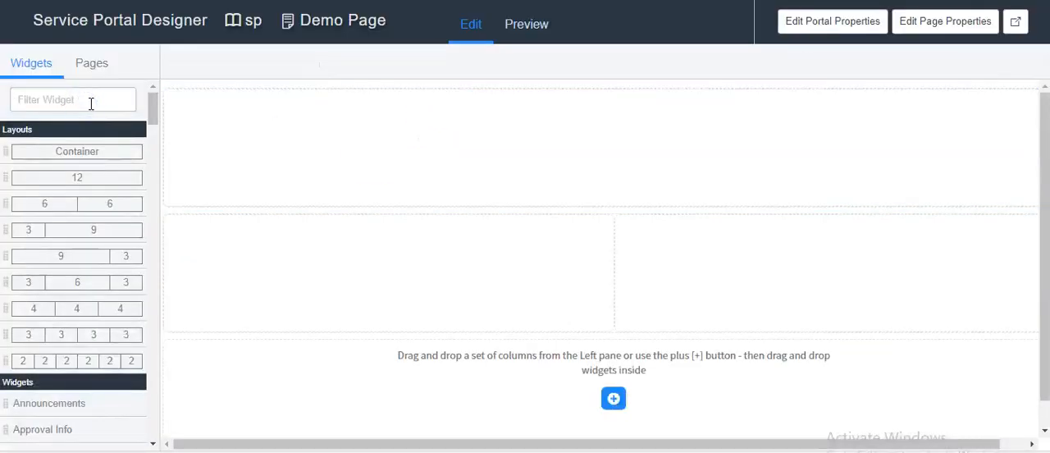
Step: Filter the widgets by "home" and place the Homepage Search widget in the page's first container
{"action": "left_click", "coordinate": [91, 103]}
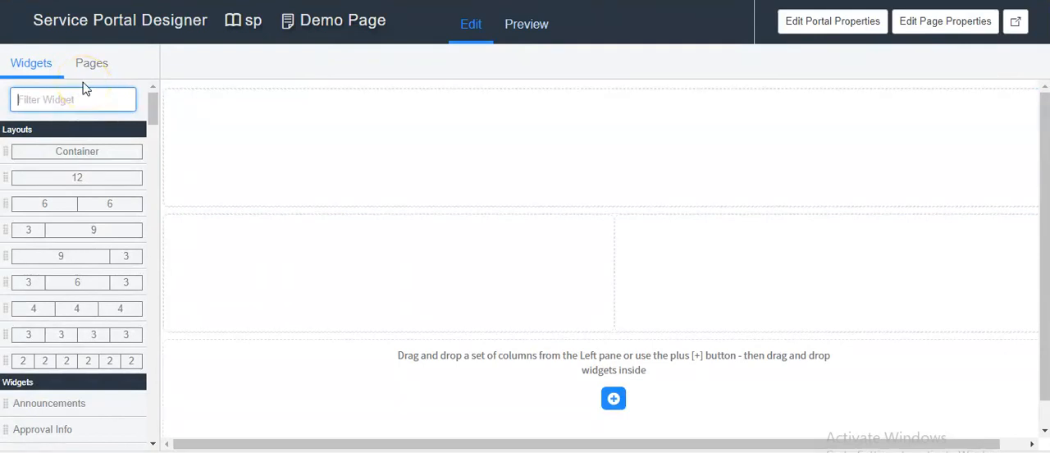
{"action": "type", "text": "home"}
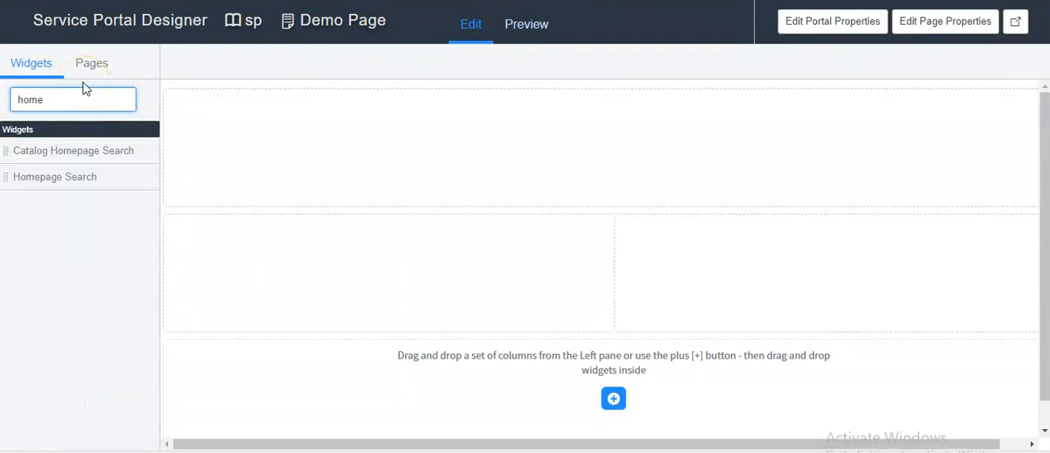
{"action": "left_click_drag", "start_coordinate": [54, 178], "coordinate": [584, 128]}
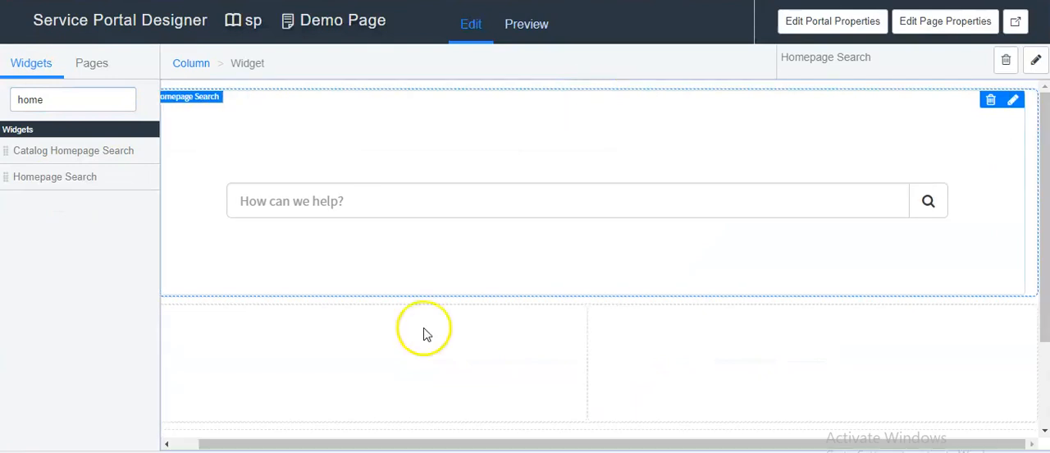
{"action": "left_click_drag", "start_coordinate": [366, 444], "coordinate": [319, 443]}
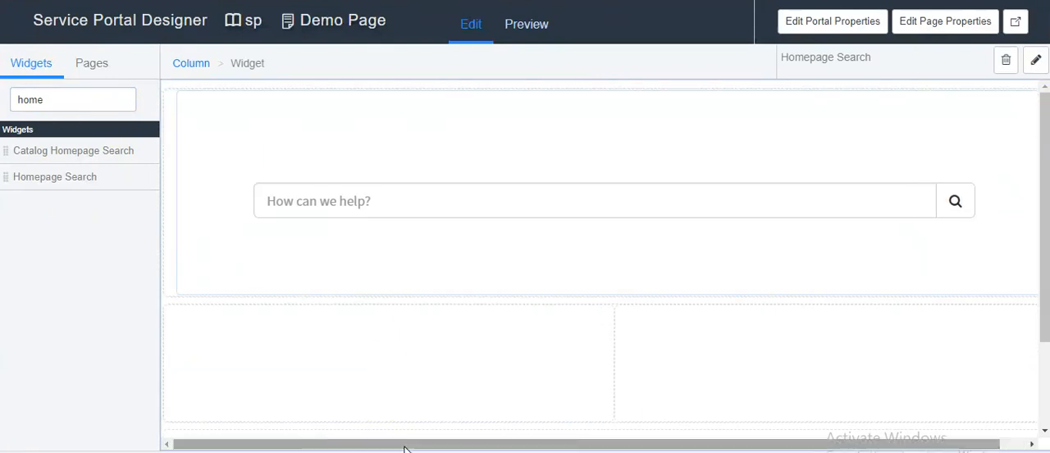
Step: Set the Homepage Search widget's title to "Here I am !" and save its options
{"action": "left_click", "coordinate": [234, 206]}
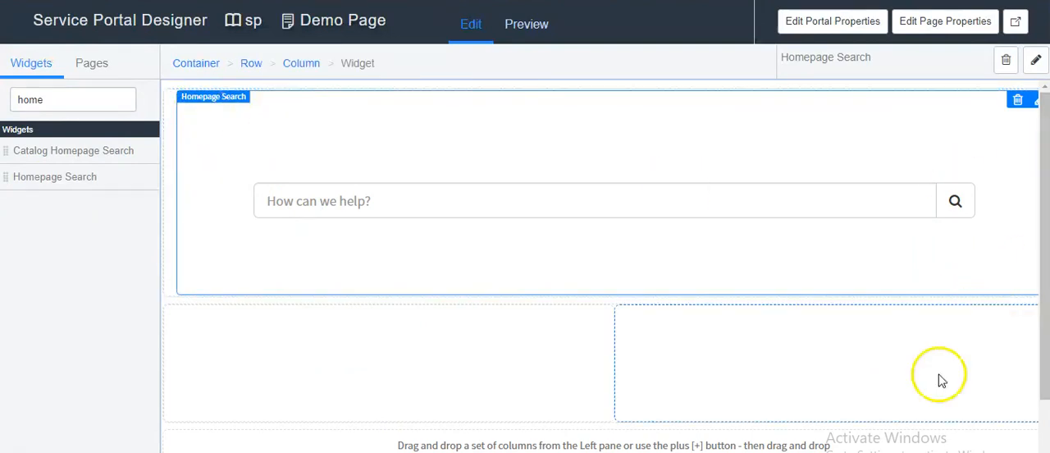
{"action": "left_click_drag", "start_coordinate": [873, 452], "coordinate": [919, 452]}
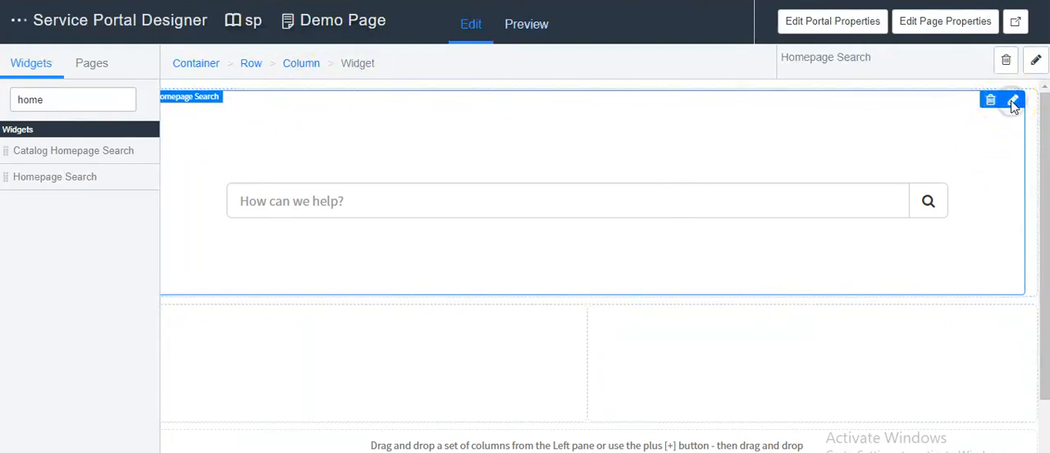
{"action": "left_click", "coordinate": [1014, 101]}
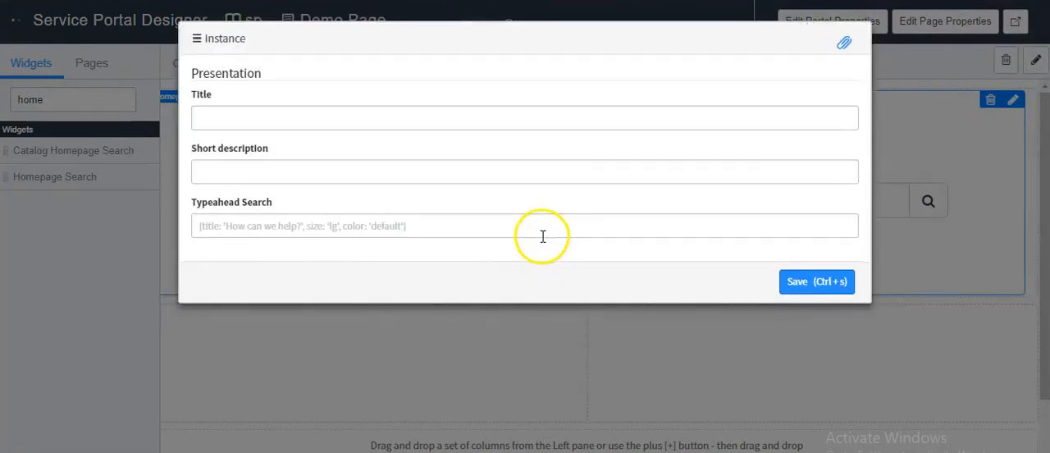
{"action": "left_click", "coordinate": [226, 119]}
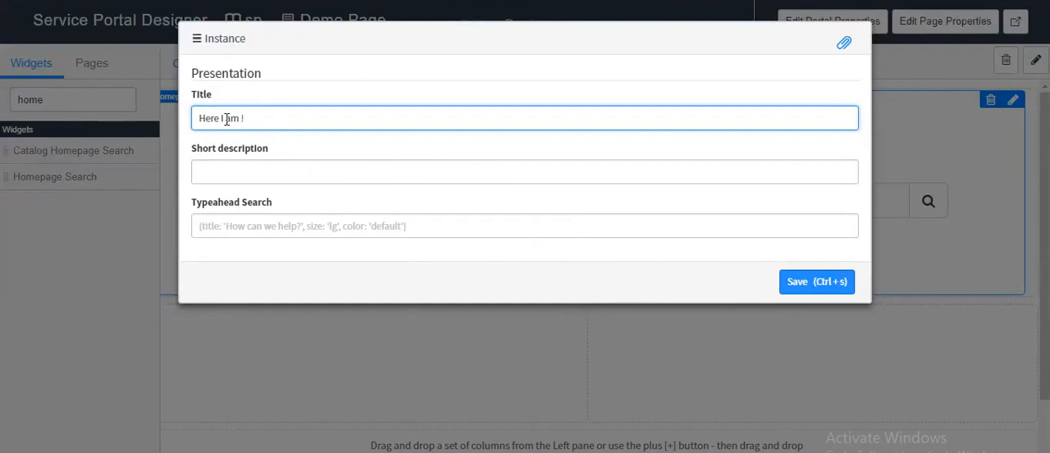
{"action": "left_click", "coordinate": [232, 165]}
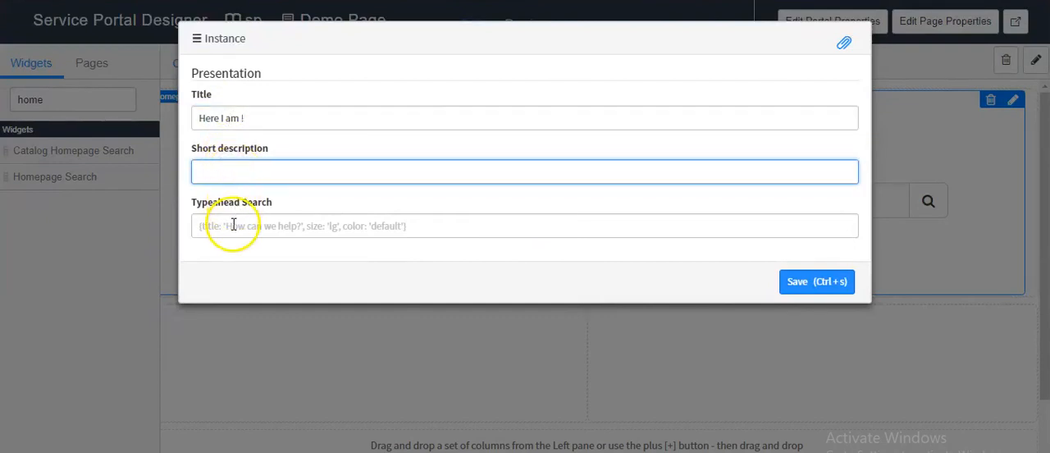
{"action": "left_click", "coordinate": [807, 292]}
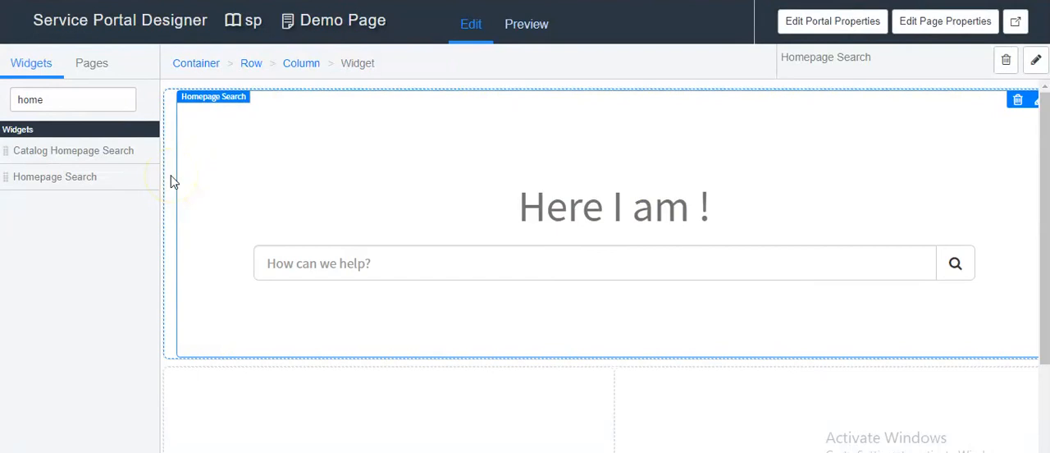
Step: Open the properties of Demo Page - Container 1 and set its background color to blue #278efc
{"action": "left_click", "coordinate": [195, 64]}
{"action": "left_click", "coordinate": [1036, 63]}
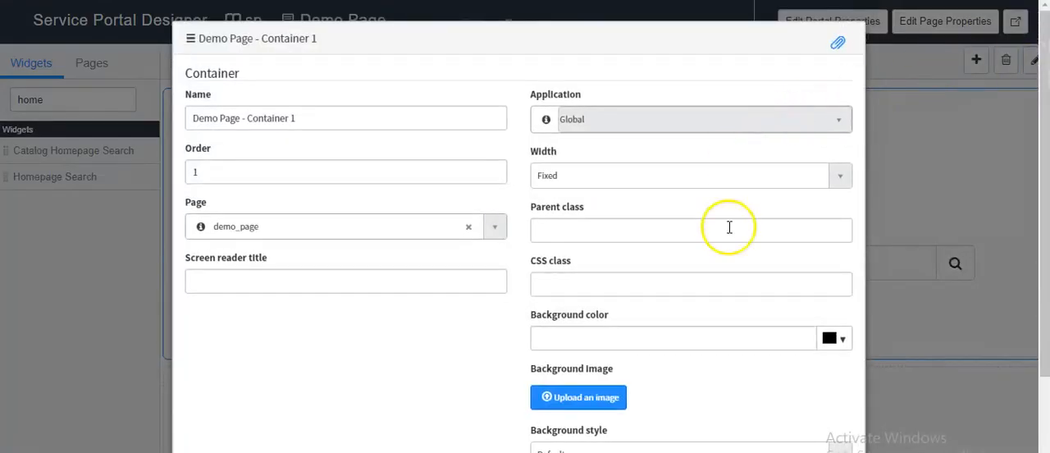
{"action": "left_click", "coordinate": [843, 343]}
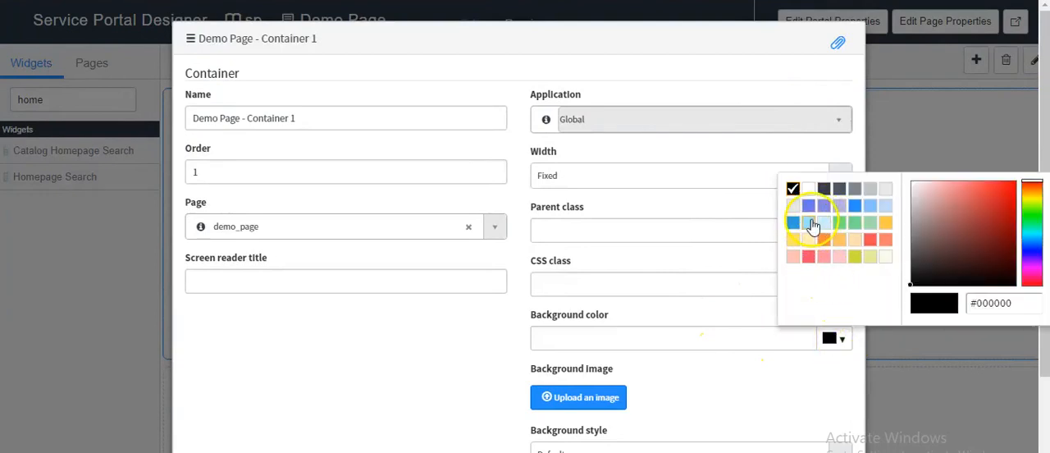
{"action": "left_click", "coordinate": [857, 207]}
{"action": "scroll", "coordinate": [651, 353], "scroll_direction": "down", "scroll_amount": 1}
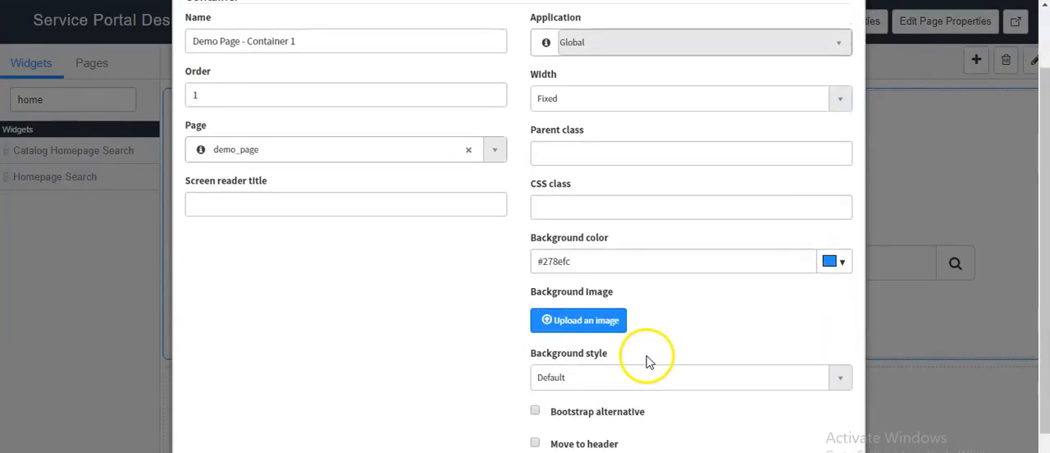
Step: Upload the "images" file from the Desktop as Container 1's background image, save, and preview the page
{"action": "left_click", "coordinate": [580, 321]}
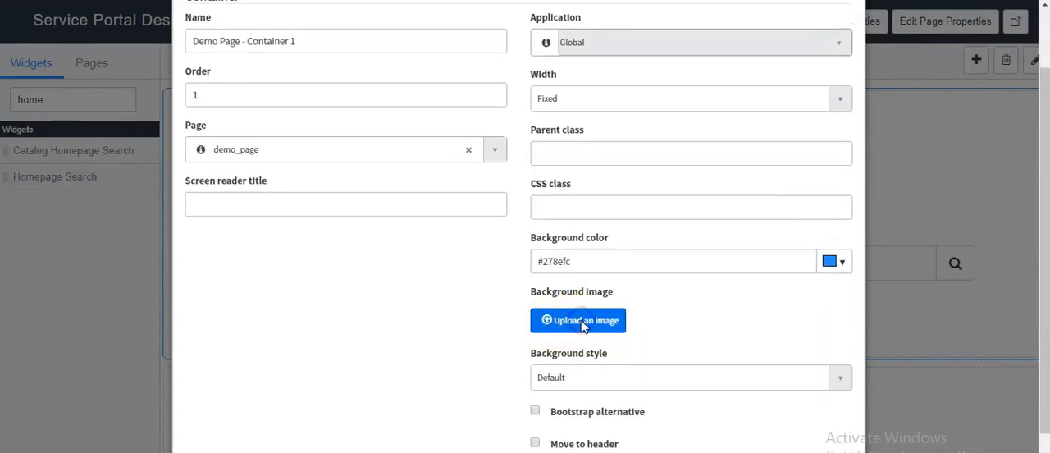
{"action": "left_click", "coordinate": [265, 61]}
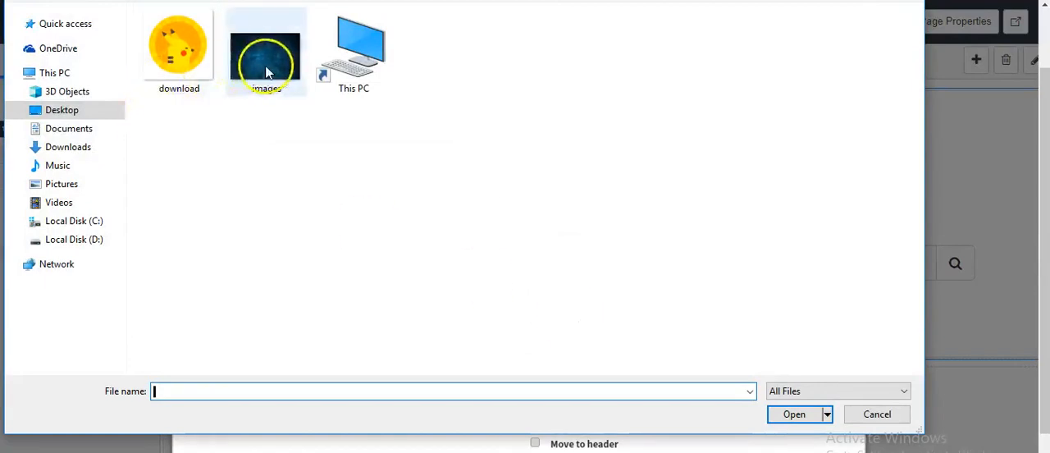
{"action": "left_click", "coordinate": [786, 413]}
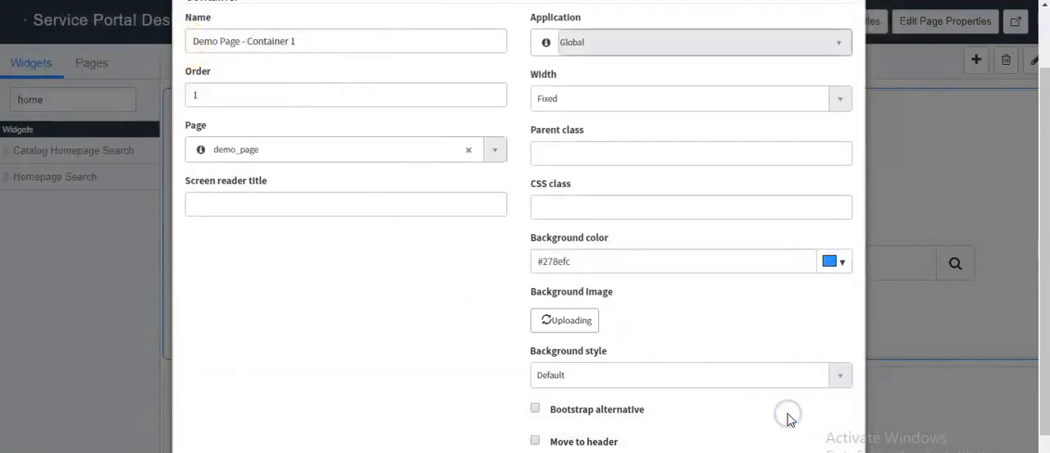
{"action": "scroll", "coordinate": [632, 330], "scroll_direction": "down", "scroll_amount": 1}
{"action": "left_click", "coordinate": [804, 445]}
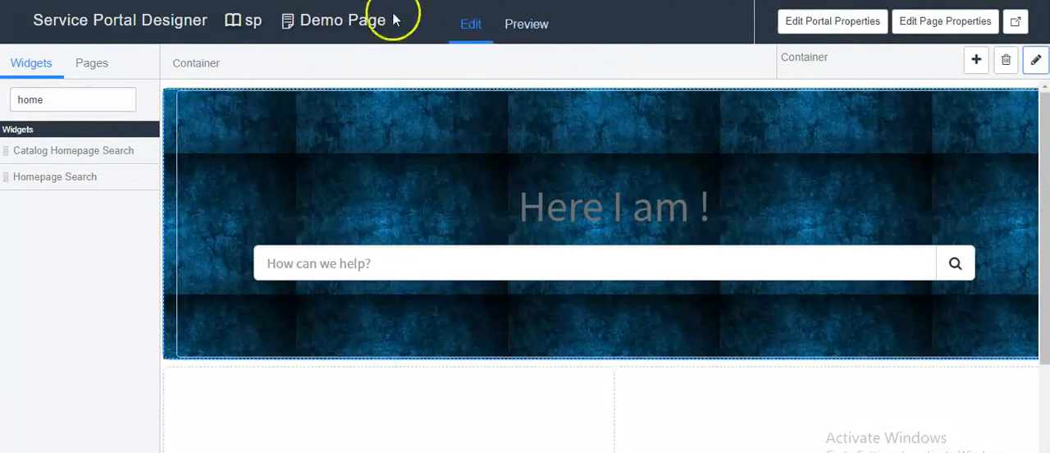
{"action": "left_click", "coordinate": [529, 25]}
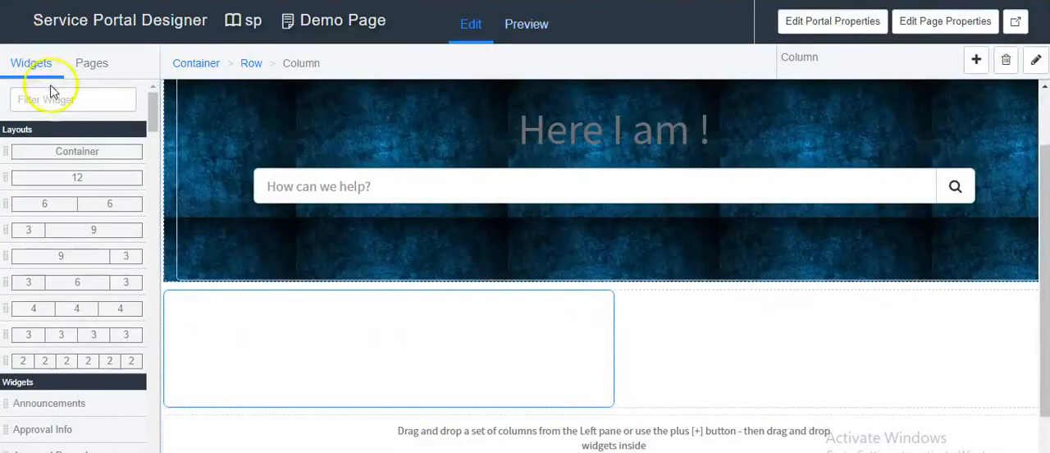
Step: Filter the widgets by "icon link" and place an Icon Link widget in each column of the second container
{"action": "left_click", "coordinate": [56, 93]}
{"action": "type", "text": "icon link"}
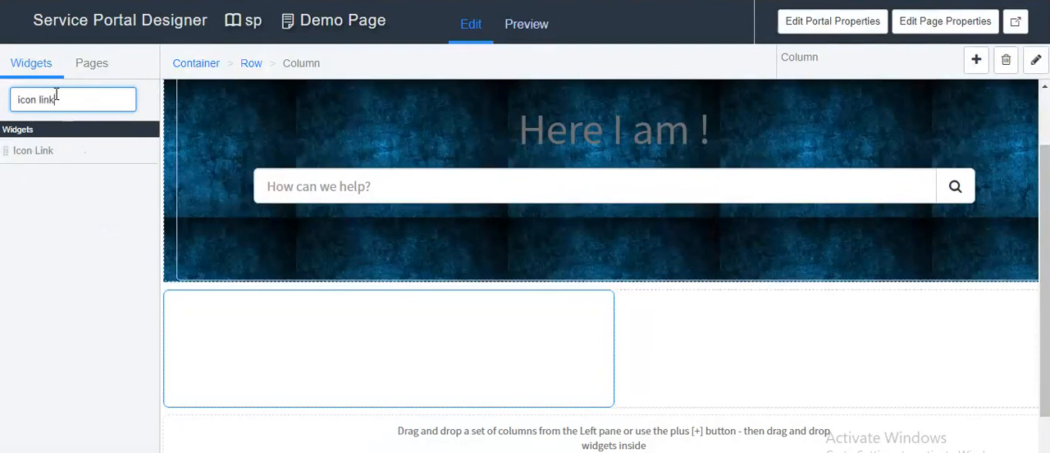
{"action": "left_click_drag", "start_coordinate": [70, 155], "coordinate": [333, 321]}
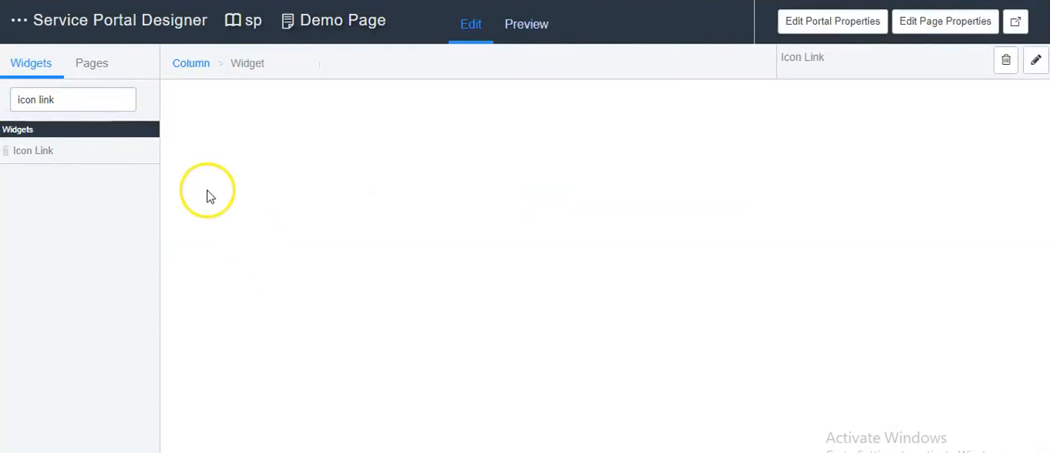
{"action": "left_click_drag", "start_coordinate": [32, 145], "coordinate": [730, 410]}
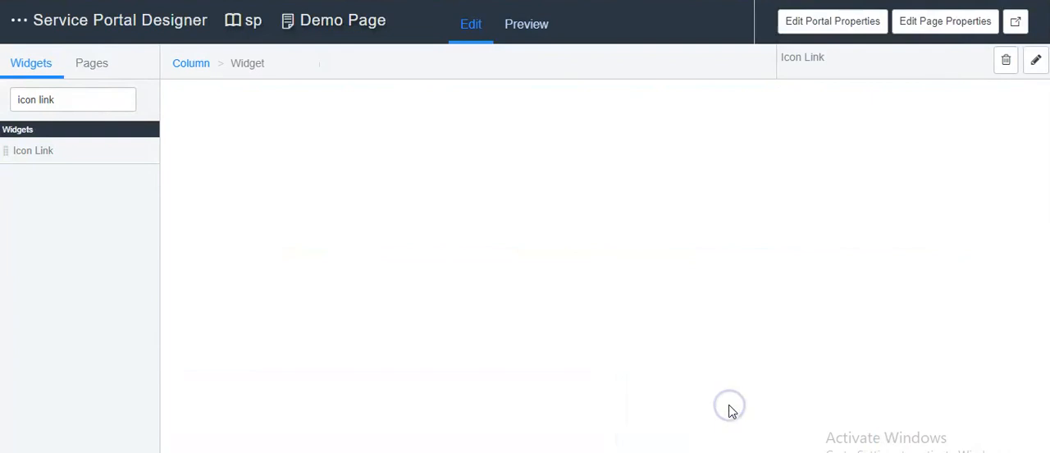
{"action": "scroll", "coordinate": [625, 347], "scroll_direction": "down", "scroll_amount": 3}
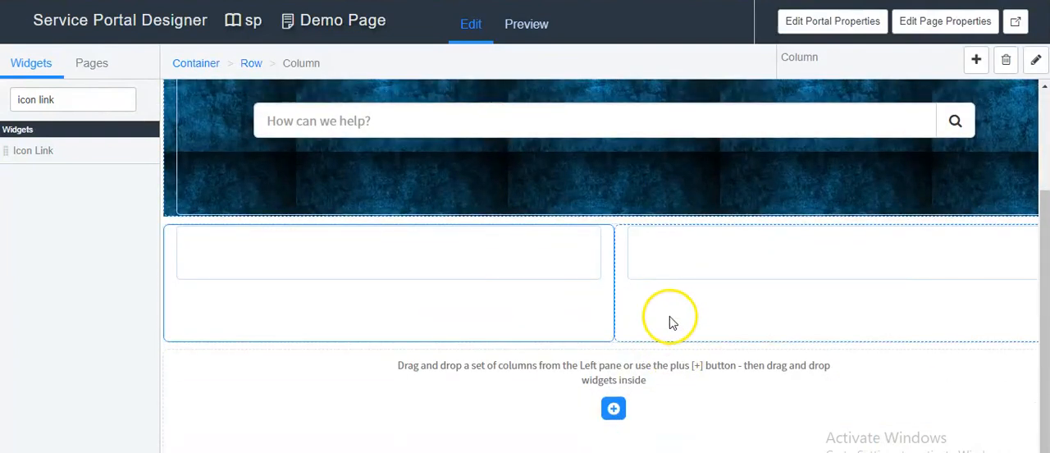
Step: Open the options of the Icon Link widget in the first column, keep the type as Page, and set the page to sc_home
{"action": "left_click", "coordinate": [546, 246]}
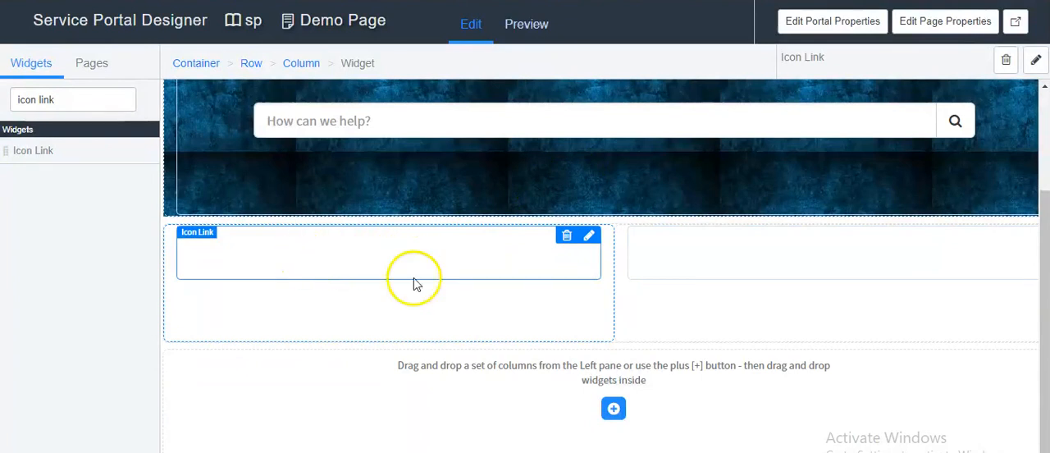
{"action": "left_click", "coordinate": [588, 238]}
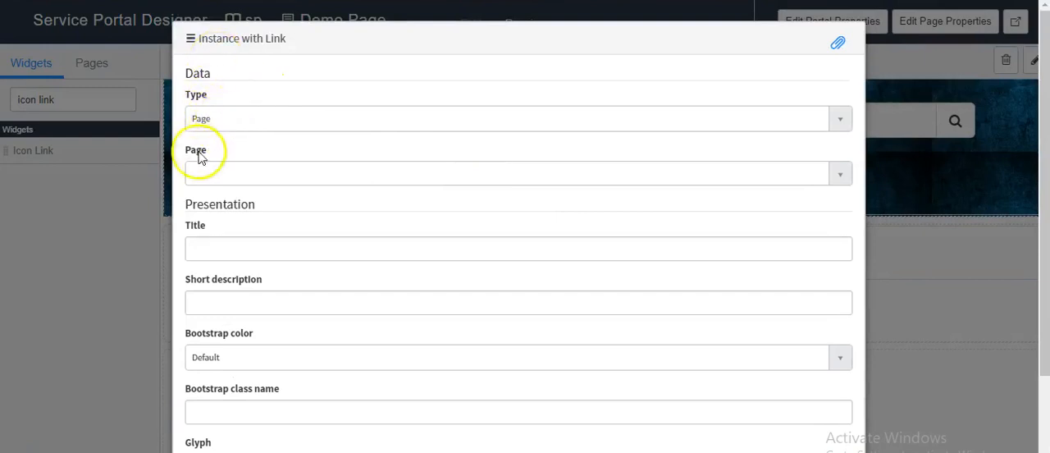
{"action": "left_click", "coordinate": [234, 123]}
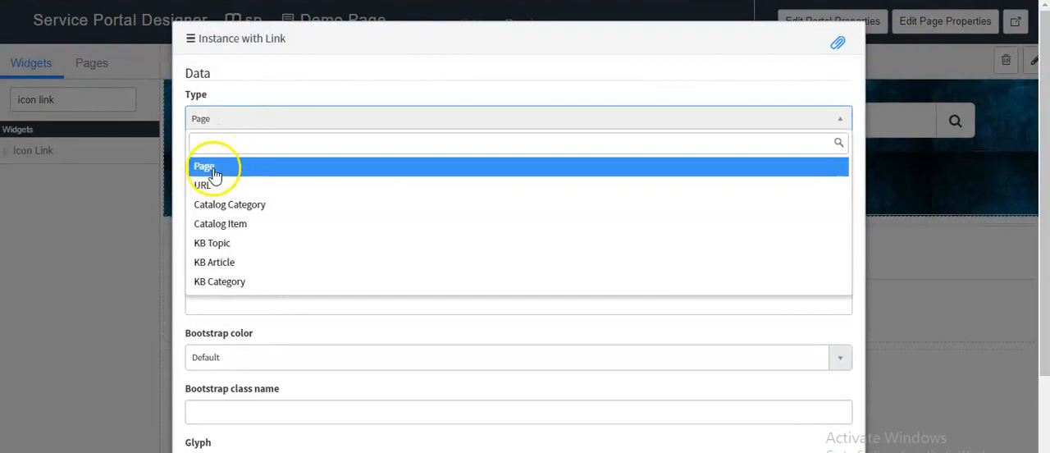
{"action": "left_click", "coordinate": [207, 168]}
{"action": "left_click", "coordinate": [209, 174]}
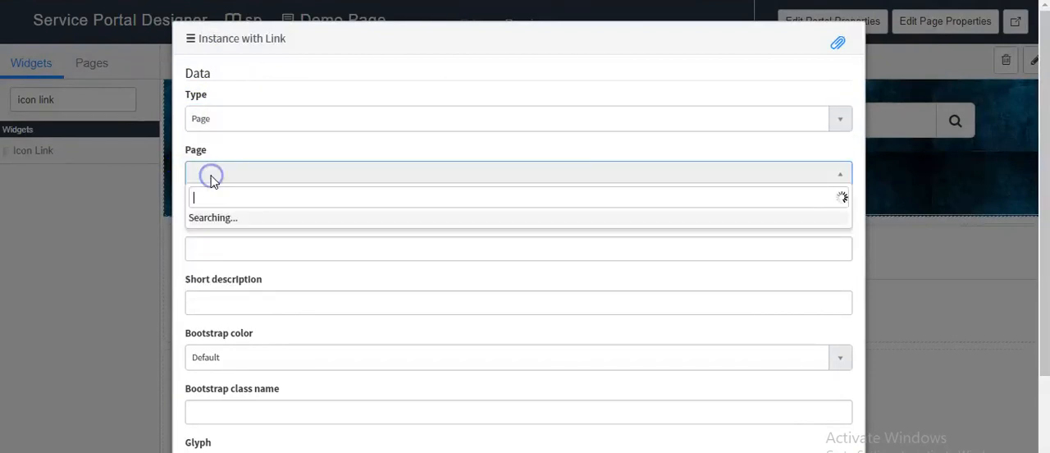
{"action": "type", "text": "sc_"}
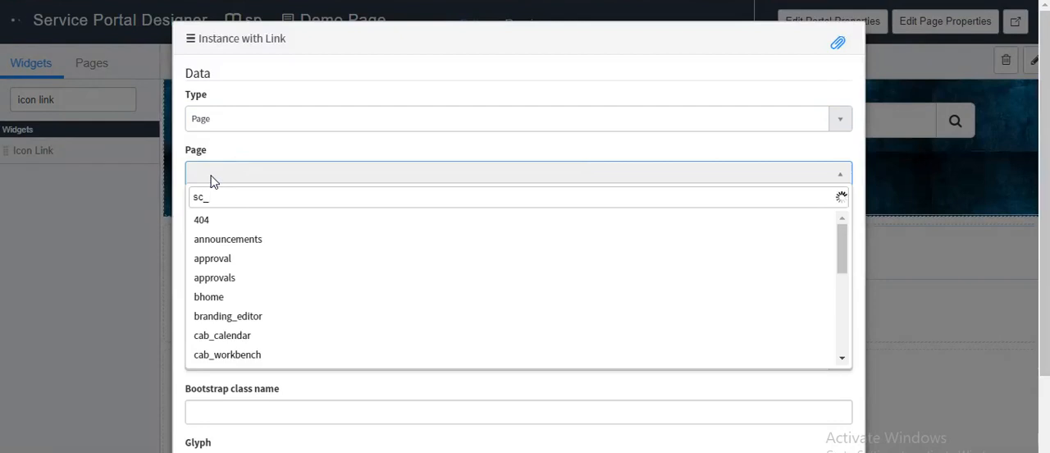
{"action": "type", "text": "home"}
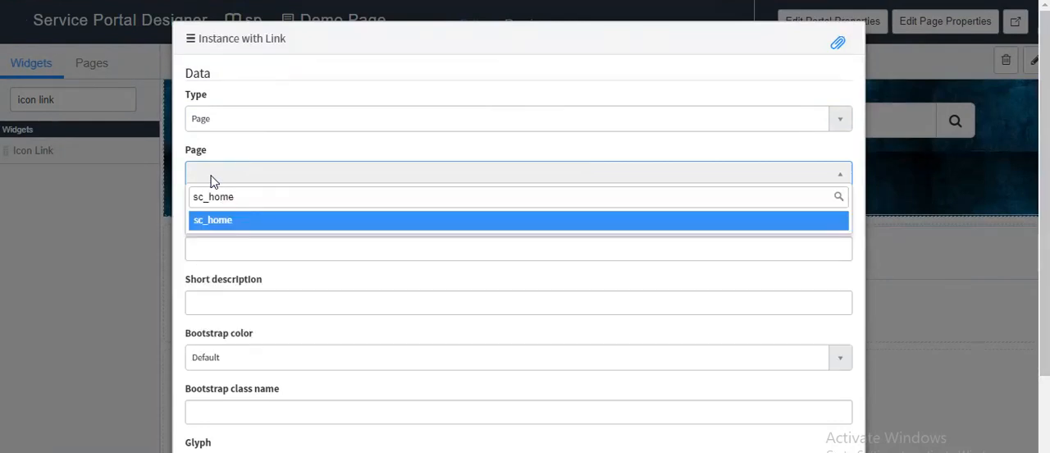
{"action": "left_click", "coordinate": [218, 219]}
Step: Set the widget's title to "Order" and its short description to "can order goods or services"
{"action": "left_click", "coordinate": [215, 251]}
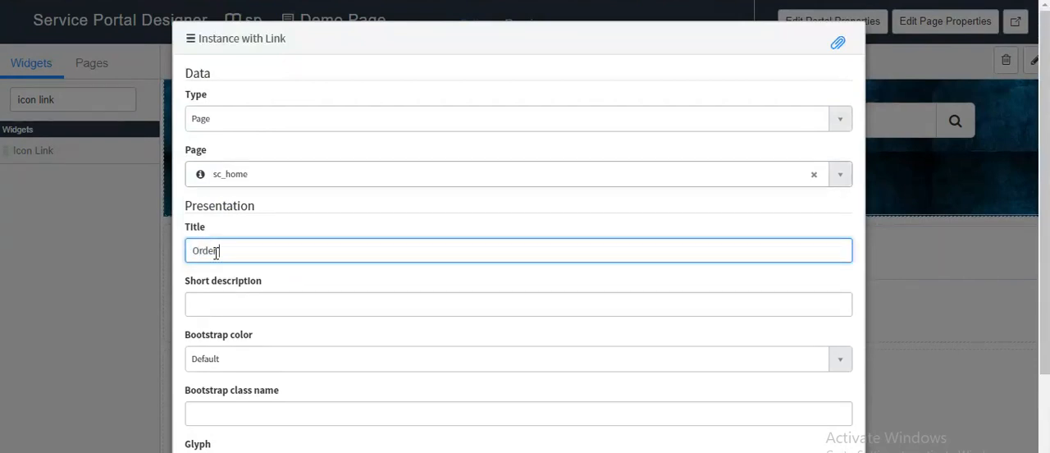
{"action": "left_click", "coordinate": [213, 301]}
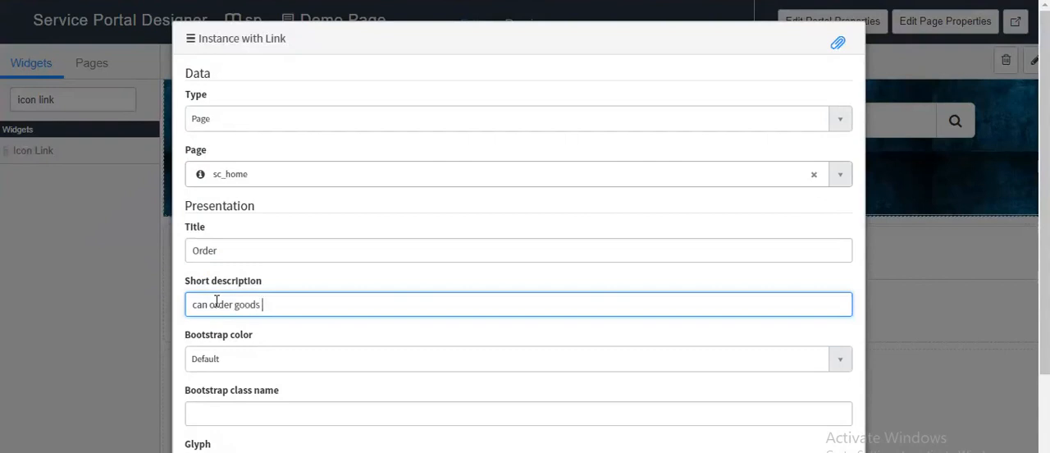
{"action": "type", "text": "services"}
Step: Set the Order widget's Bootstrap color to Success, choose the magnifying glass glyph, and save the options
{"action": "scroll", "coordinate": [270, 347], "scroll_direction": "down", "scroll_amount": 1}
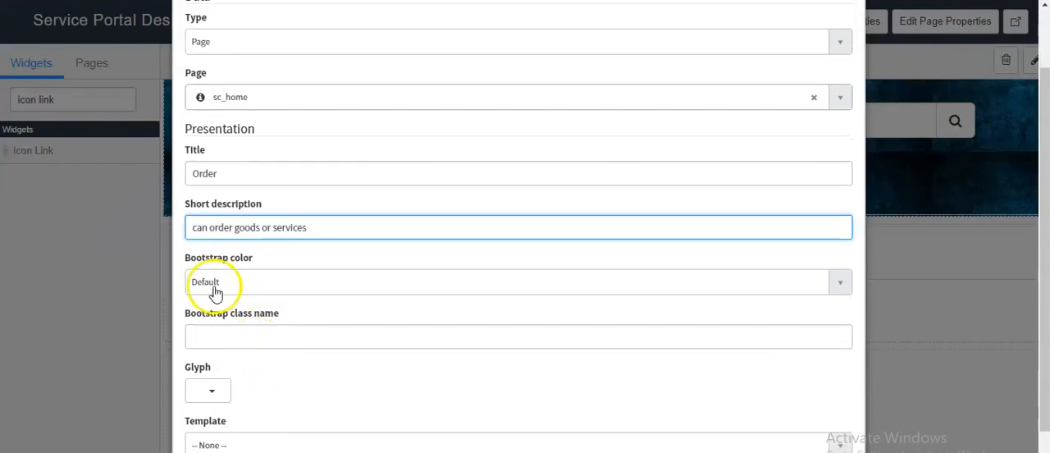
{"action": "left_click", "coordinate": [215, 287]}
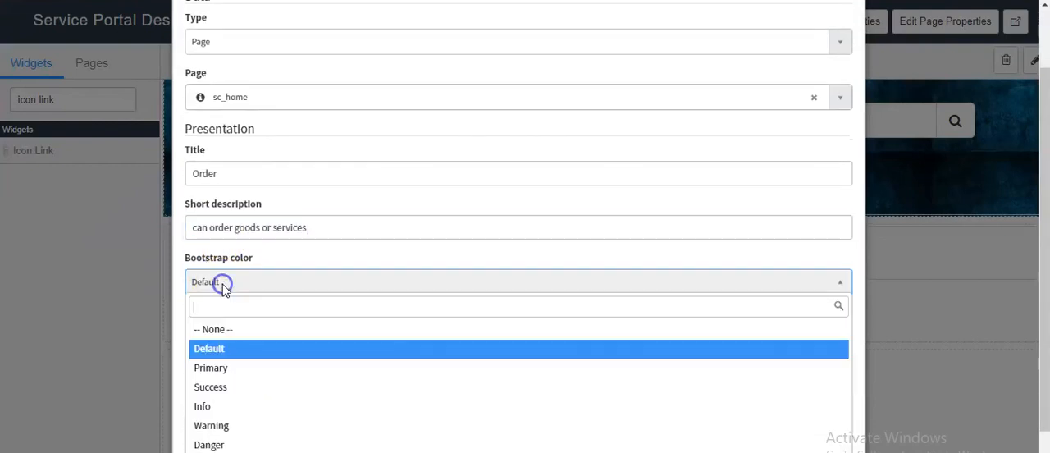
{"action": "left_click", "coordinate": [220, 390]}
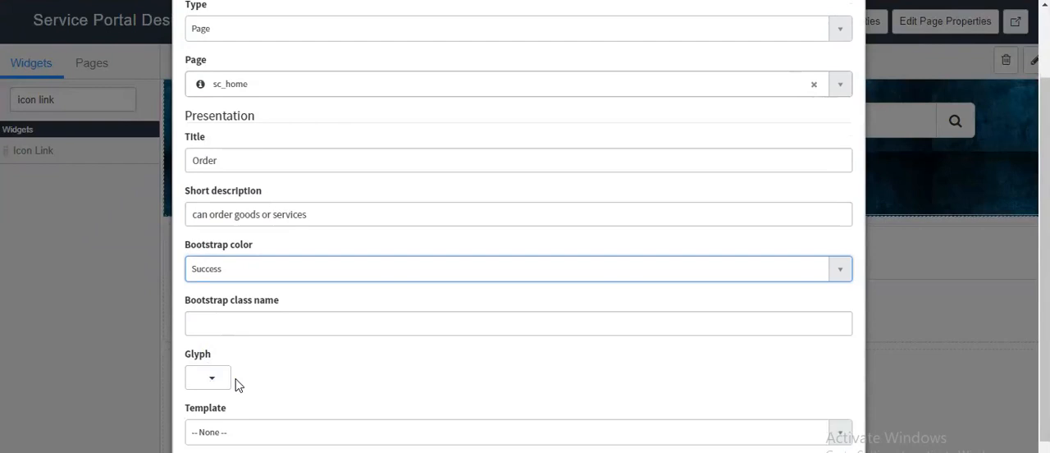
{"action": "scroll", "coordinate": [236, 378], "scroll_direction": "down", "scroll_amount": 1}
{"action": "left_click", "coordinate": [212, 334]}
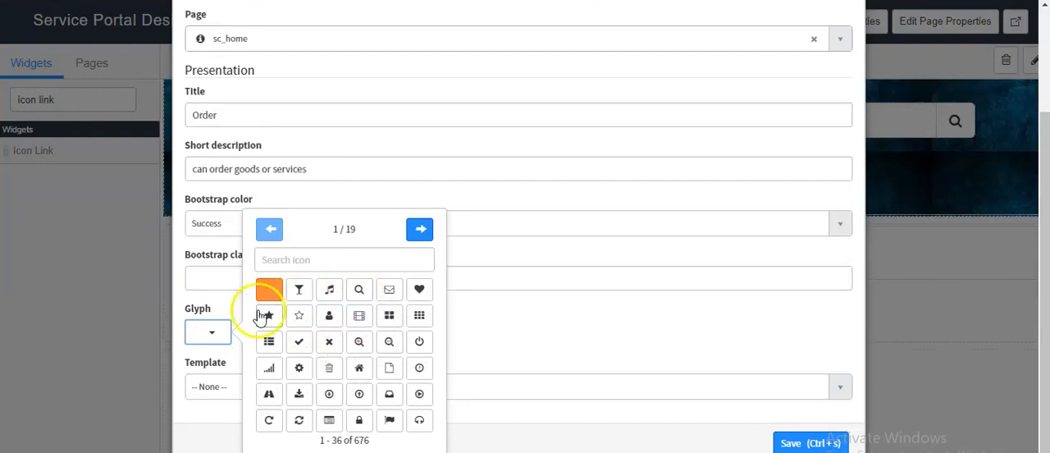
{"action": "left_click", "coordinate": [358, 291]}
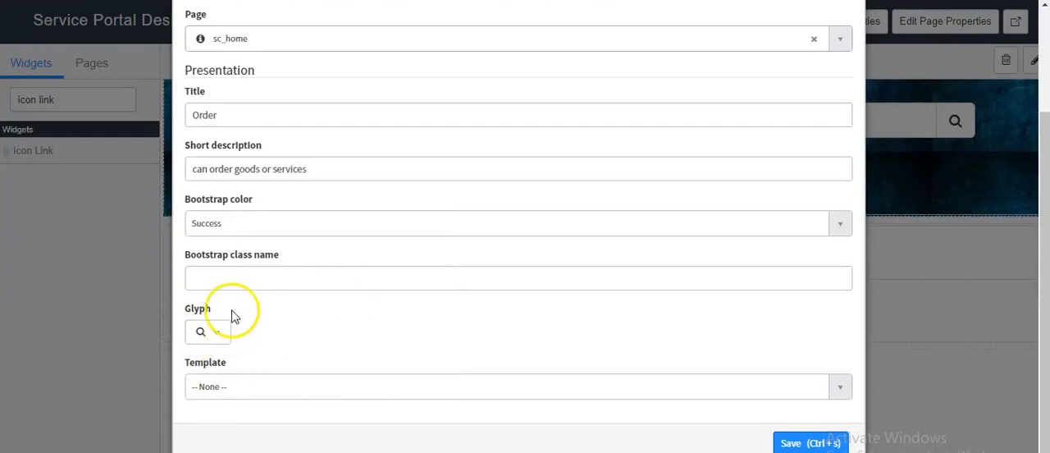
{"action": "left_click", "coordinate": [240, 285]}
{"action": "left_click", "coordinate": [270, 298]}
{"action": "left_click", "coordinate": [790, 441]}
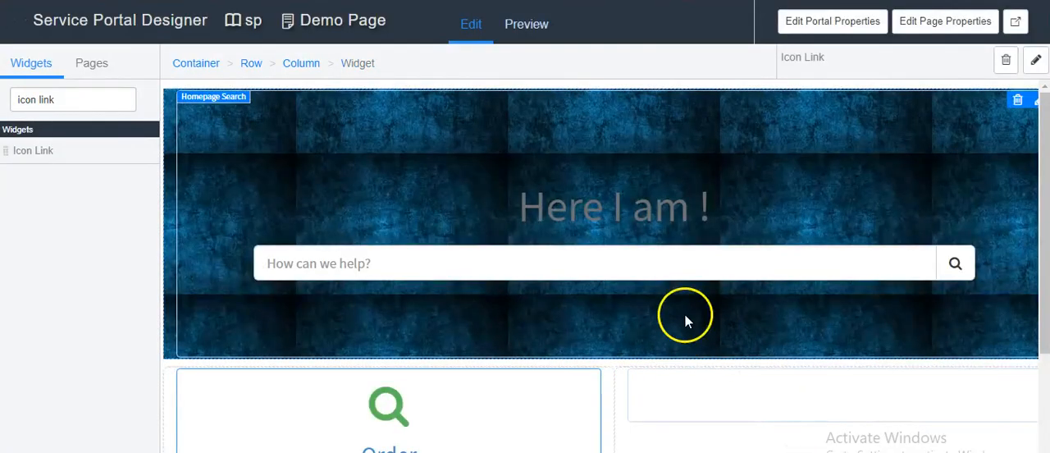
Step: Open the options of the empty Icon Link widget beside Order, set its type to KB Category, and choose the Email category
{"action": "scroll", "coordinate": [576, 151], "scroll_direction": "down", "scroll_amount": 2}
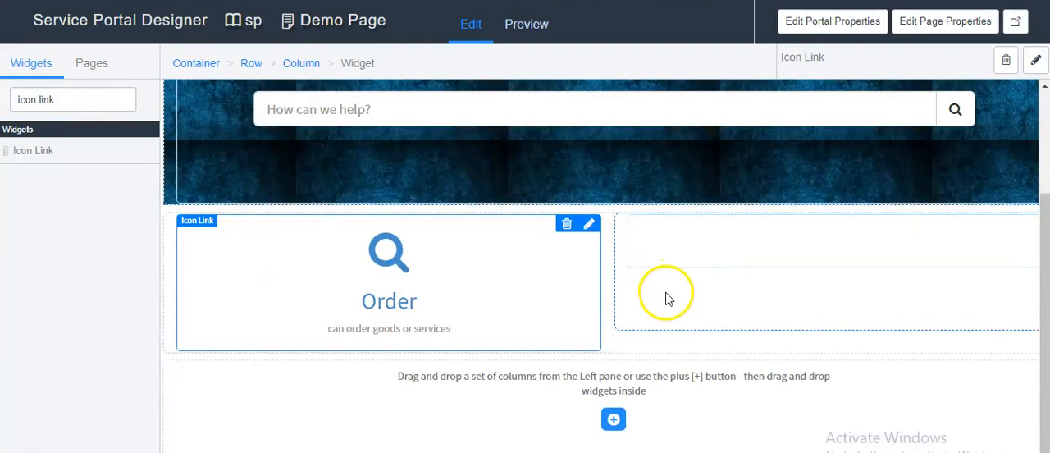
{"action": "left_click", "coordinate": [666, 298]}
{"action": "left_click", "coordinate": [631, 346]}
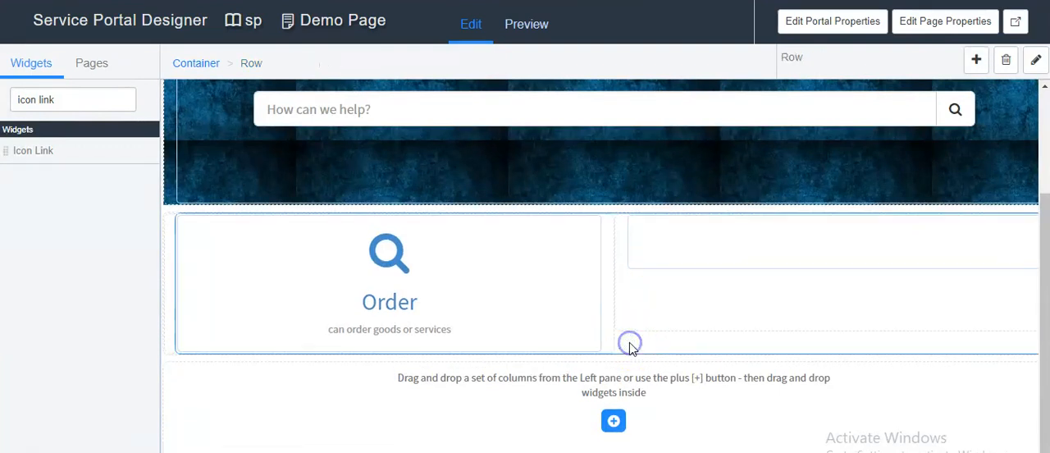
{"action": "left_click", "coordinate": [656, 295]}
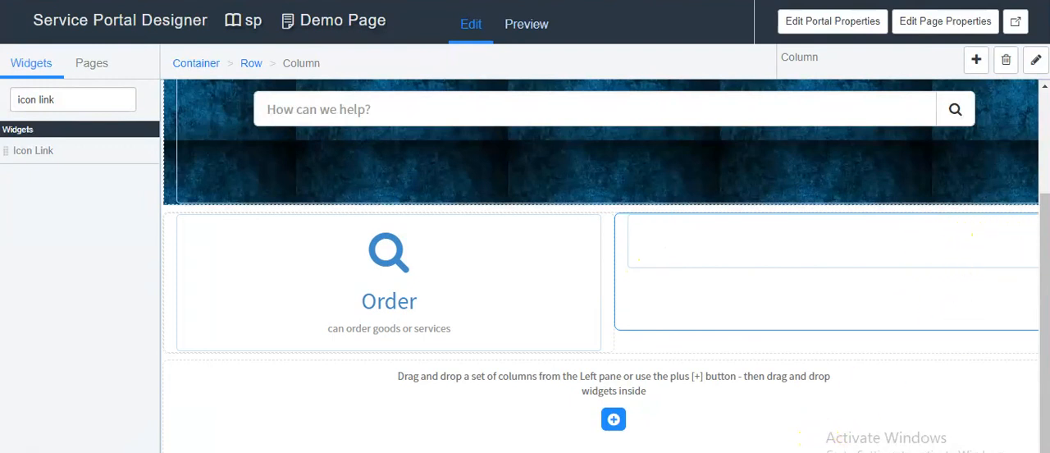
{"action": "scroll", "coordinate": [600, 255], "scroll_direction": "right", "scroll_amount": 1}
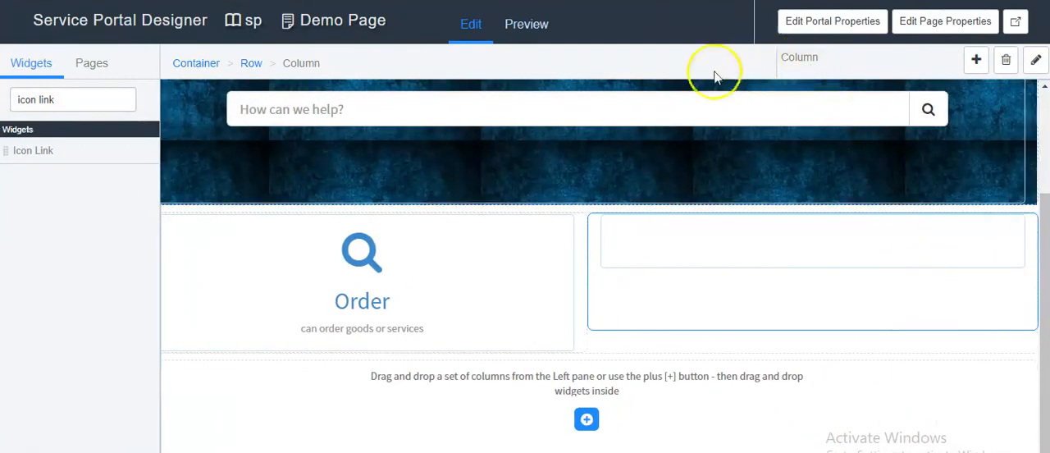
{"action": "mouse_move", "coordinate": [811, 246]}
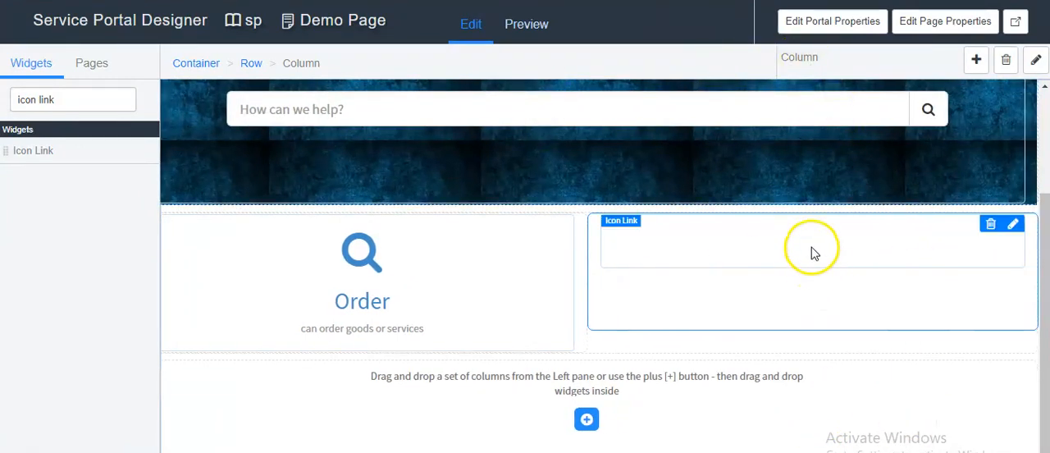
{"action": "left_click", "coordinate": [1012, 230]}
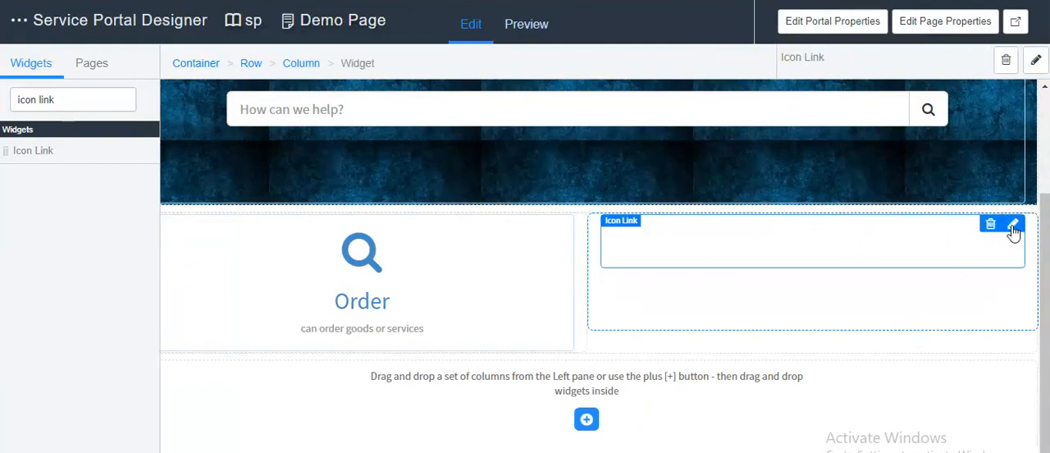
{"action": "left_click", "coordinate": [1013, 225]}
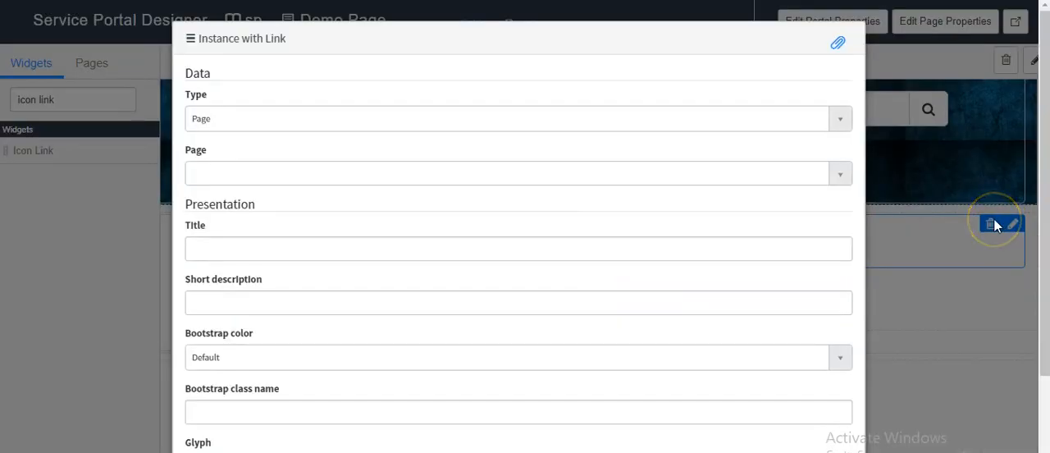
{"action": "left_click", "coordinate": [238, 117]}
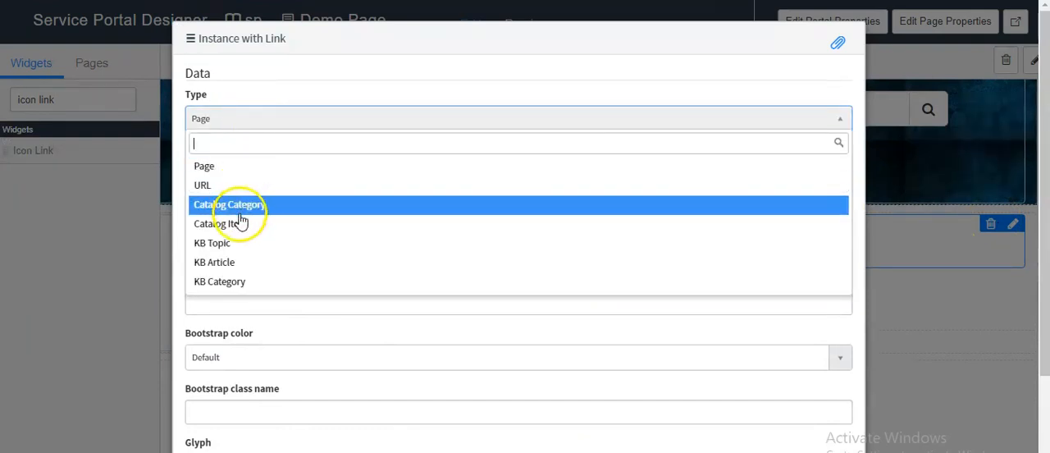
{"action": "left_click", "coordinate": [232, 283]}
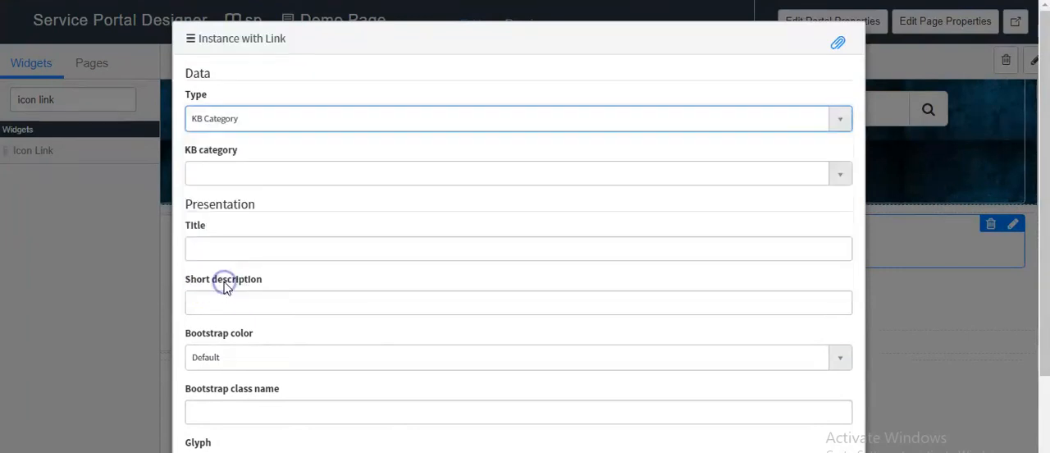
{"action": "left_click", "coordinate": [217, 181]}
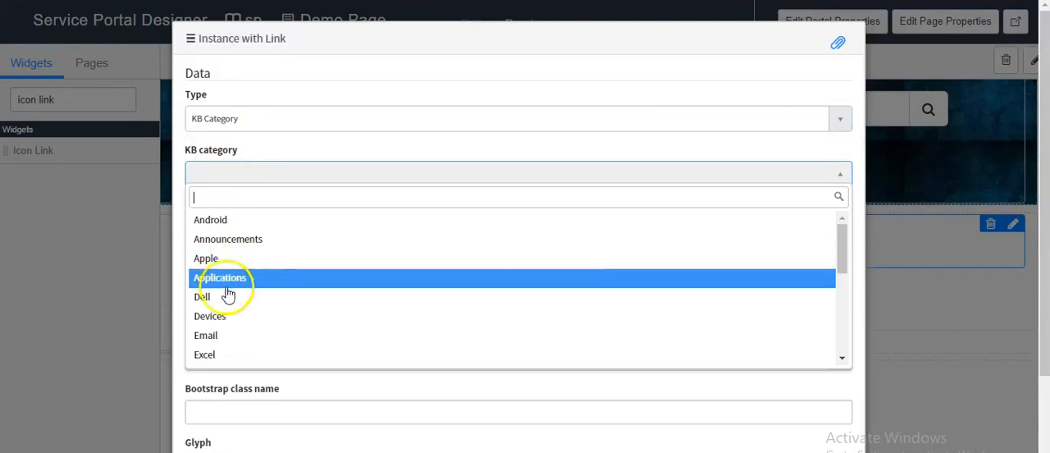
{"action": "left_click", "coordinate": [223, 344]}
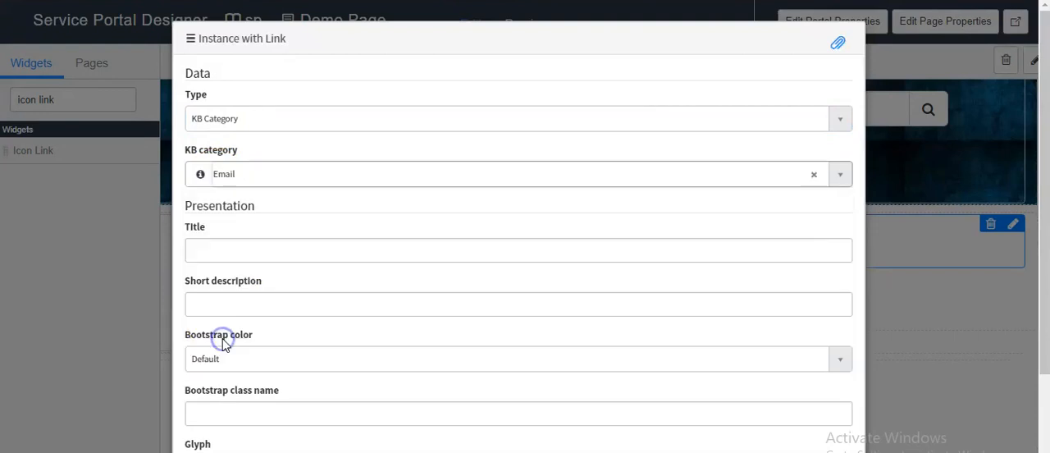
Step: Set the second Icon Link's title to "Knowledge Base" and choose the home glyph
{"action": "left_click", "coordinate": [210, 252]}
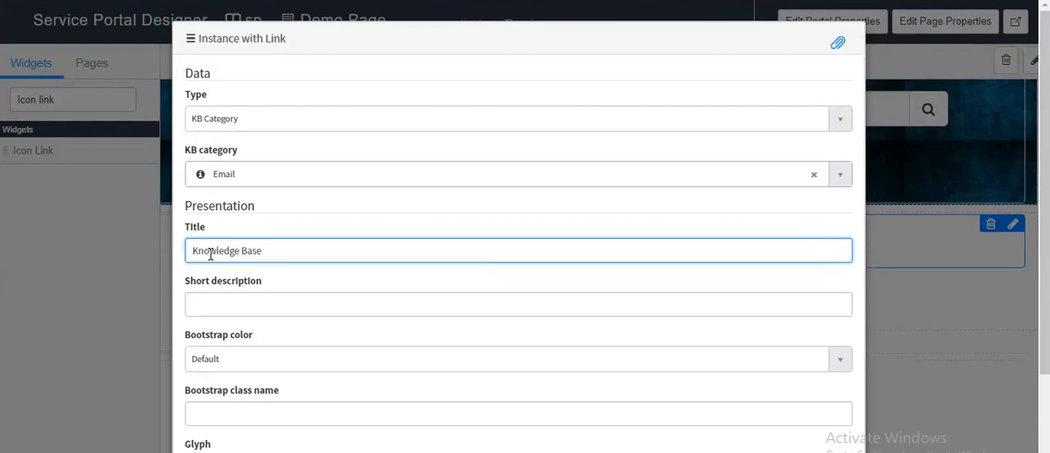
{"action": "left_click", "coordinate": [226, 307]}
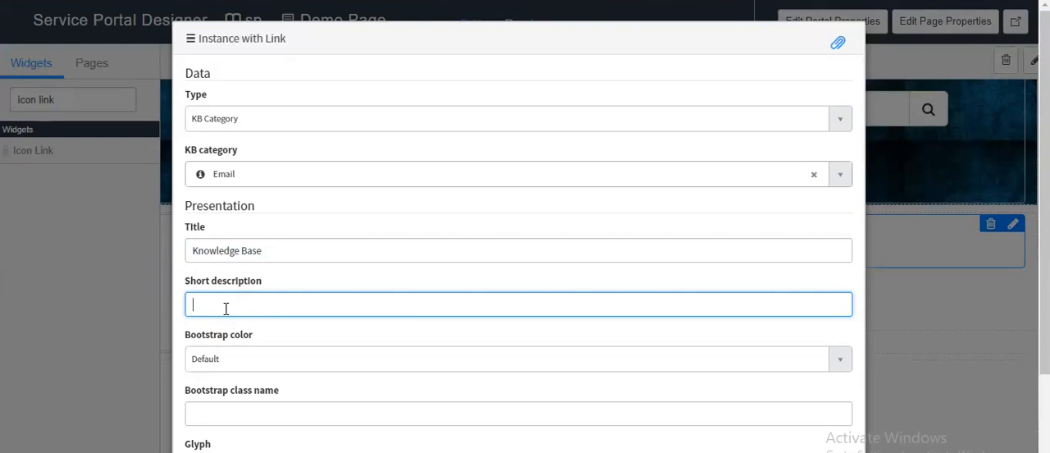
{"action": "scroll", "coordinate": [233, 305], "scroll_direction": "down", "scroll_amount": 3}
{"action": "left_click", "coordinate": [217, 339]}
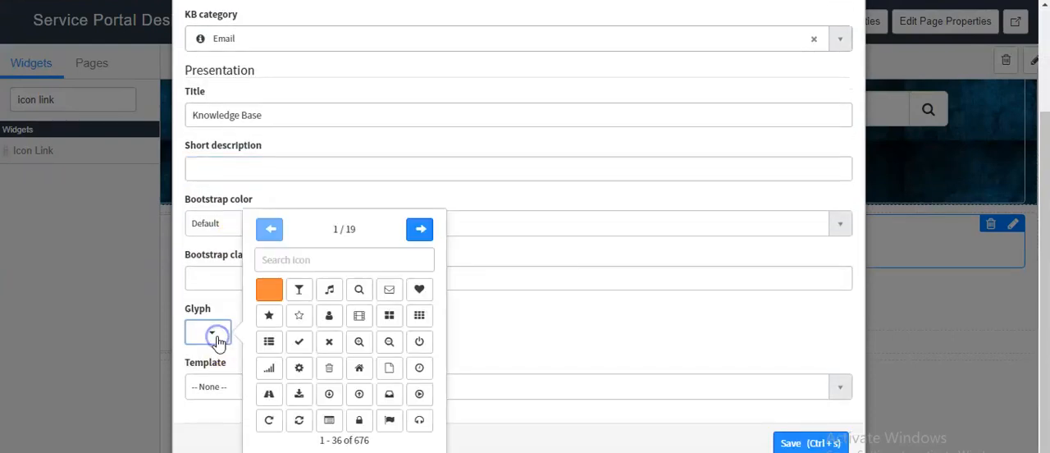
{"action": "left_click", "coordinate": [359, 368]}
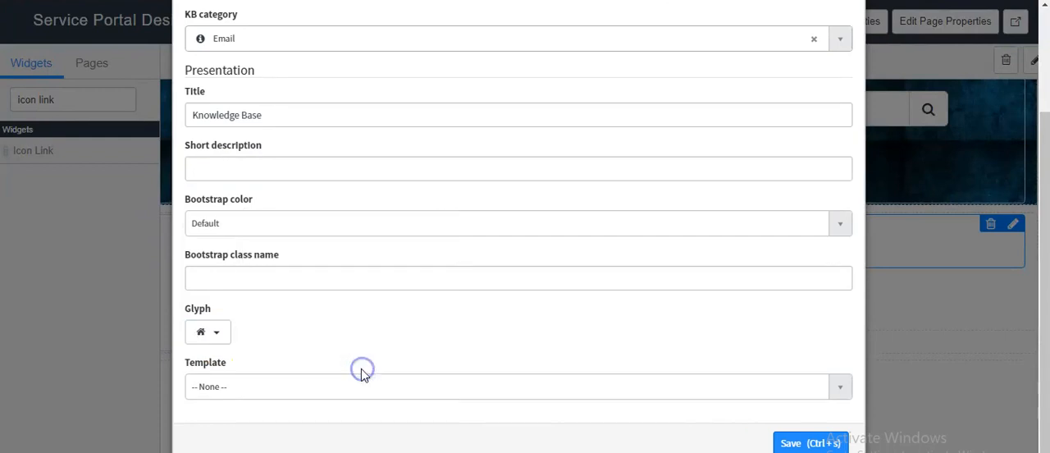
Step: Set the Knowledge Base widget's template to Color Box and save its options
{"action": "left_click", "coordinate": [237, 378]}
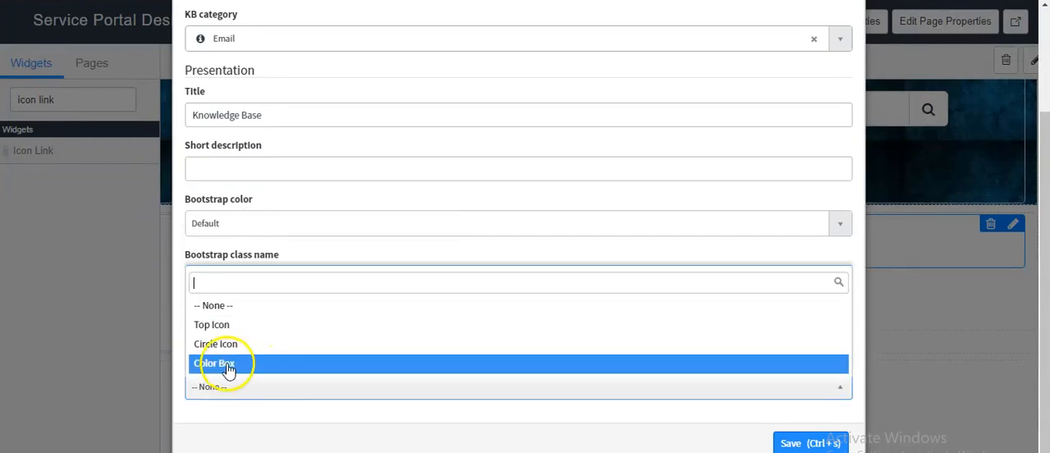
{"action": "left_click", "coordinate": [228, 365]}
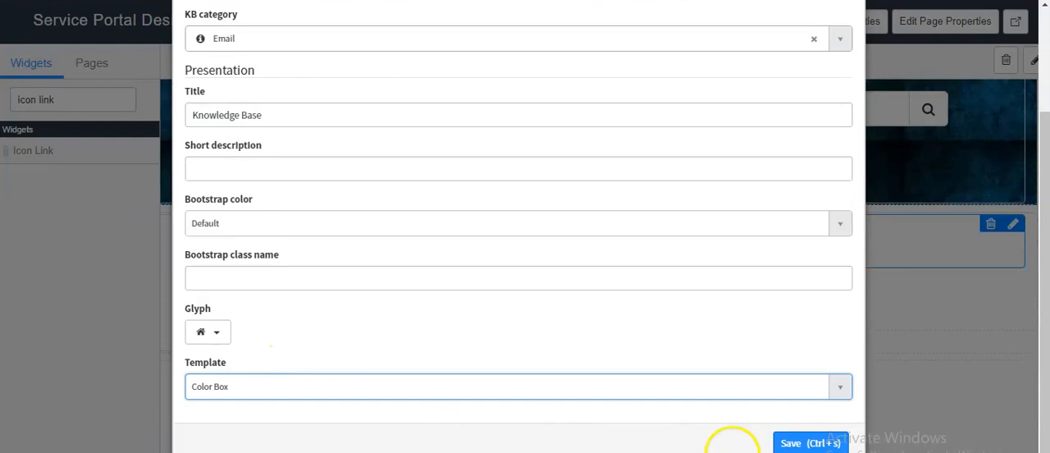
{"action": "left_click", "coordinate": [788, 445]}
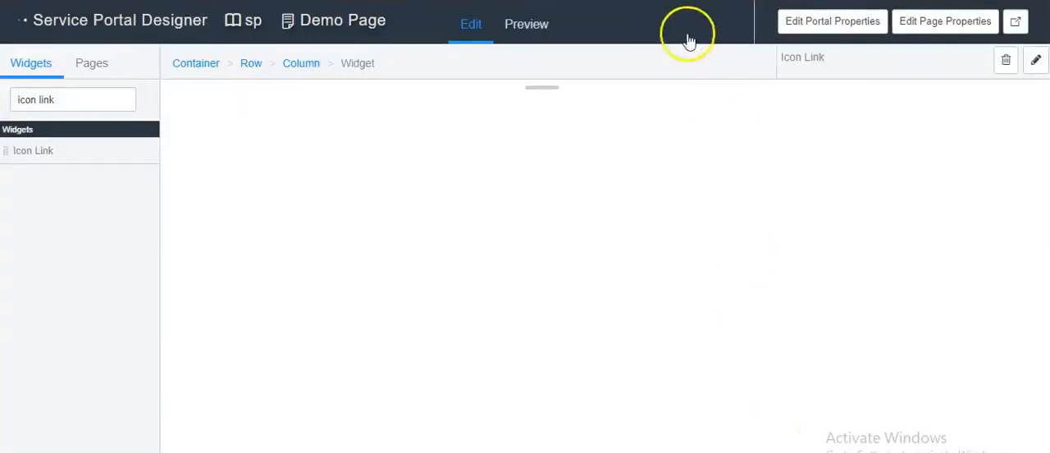
Step: Set the Order widget's template to Color Box and save its options
{"action": "scroll", "coordinate": [566, 247], "scroll_direction": "down", "scroll_amount": 3}
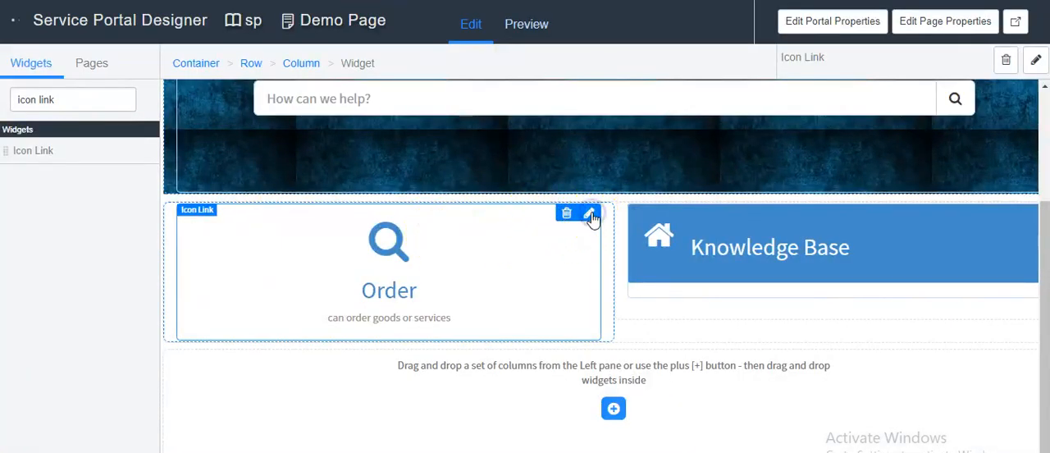
{"action": "left_click", "coordinate": [591, 215]}
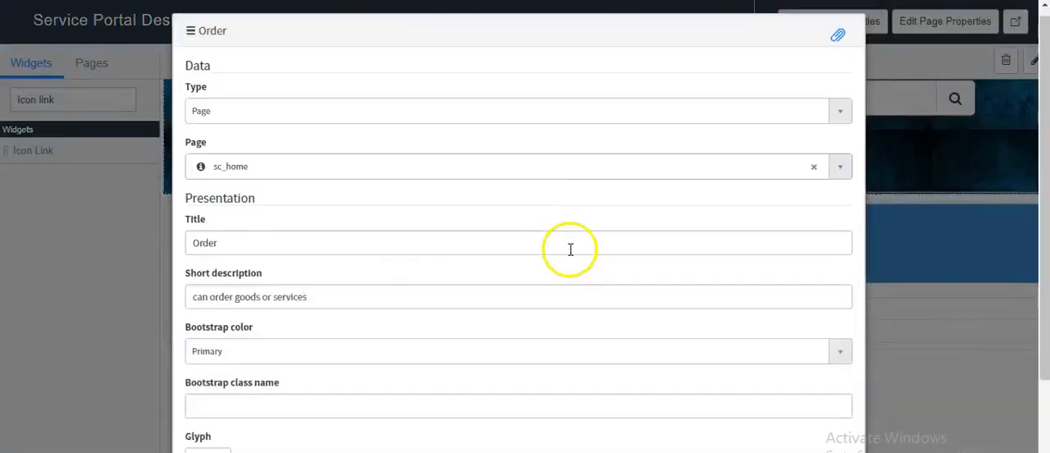
{"action": "scroll", "coordinate": [410, 328], "scroll_direction": "down", "scroll_amount": 3}
{"action": "left_click", "coordinate": [255, 387]}
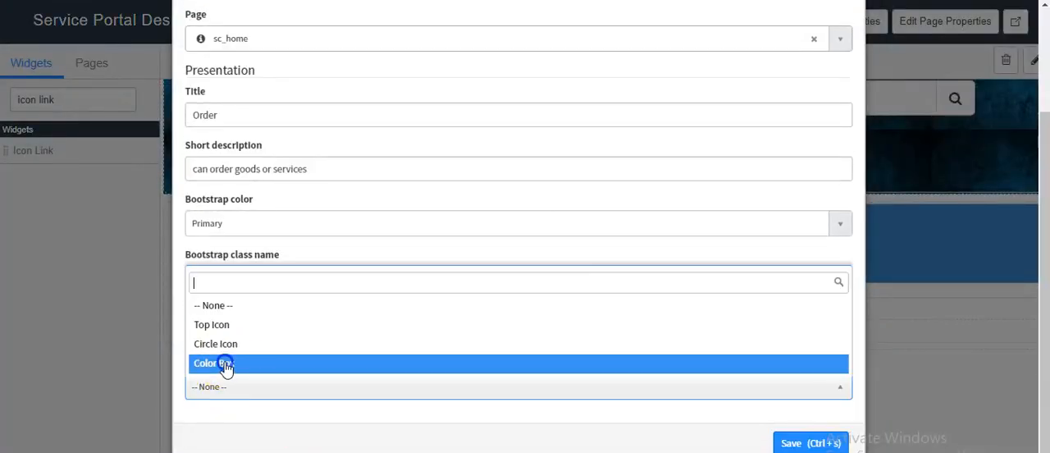
{"action": "left_click", "coordinate": [227, 363]}
{"action": "left_click", "coordinate": [784, 443]}
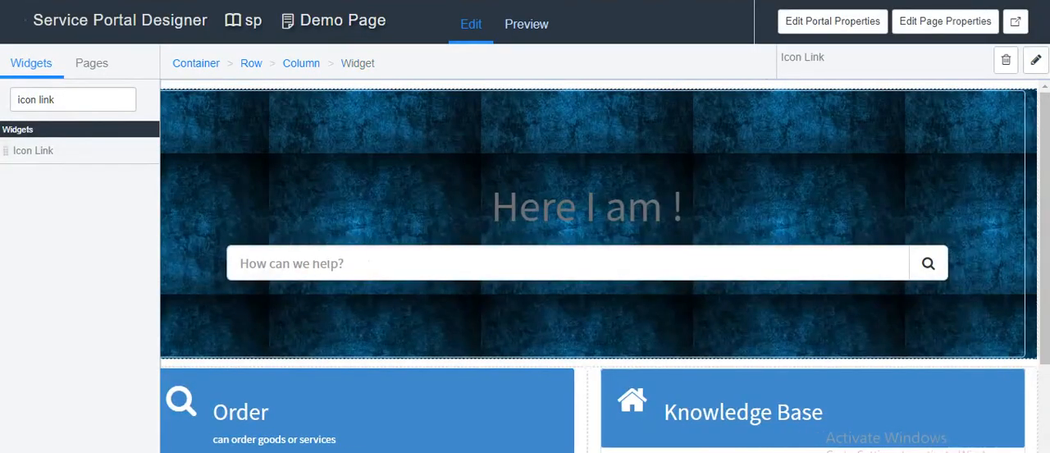
Step: Set the Knowledge Base widget's short description to "Can see knowledge articles", save it, and reload the portal homepage
{"action": "mouse_move", "coordinate": [1010, 382]}
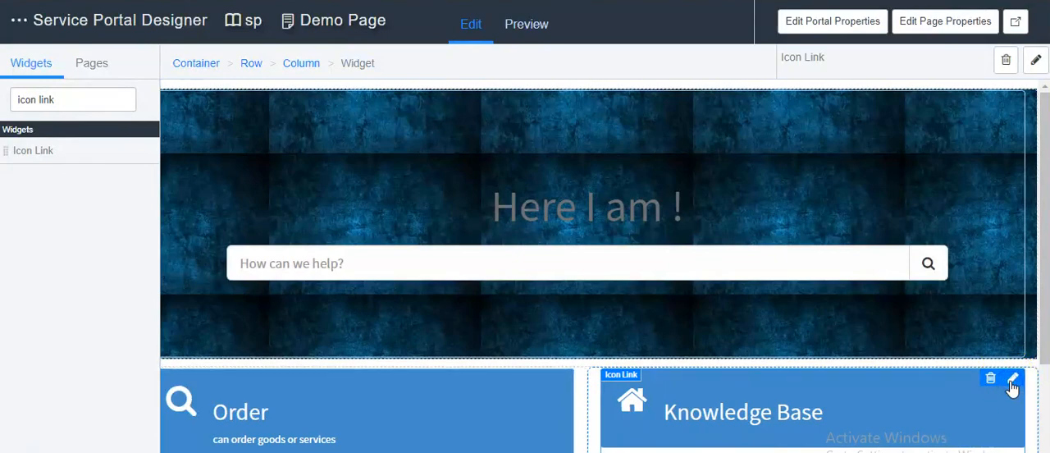
{"action": "left_click", "coordinate": [1012, 380]}
{"action": "scroll", "coordinate": [283, 336], "scroll_direction": "down", "scroll_amount": 3}
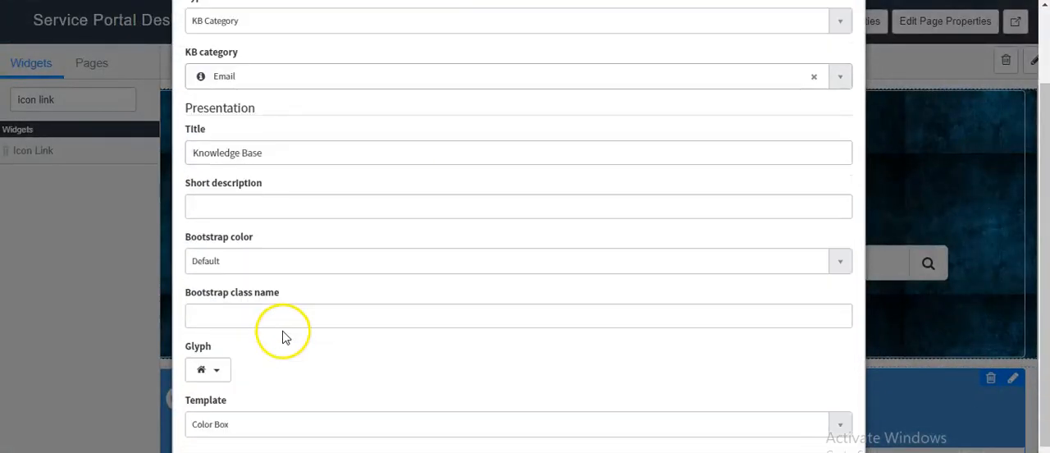
{"action": "left_click", "coordinate": [223, 172]}
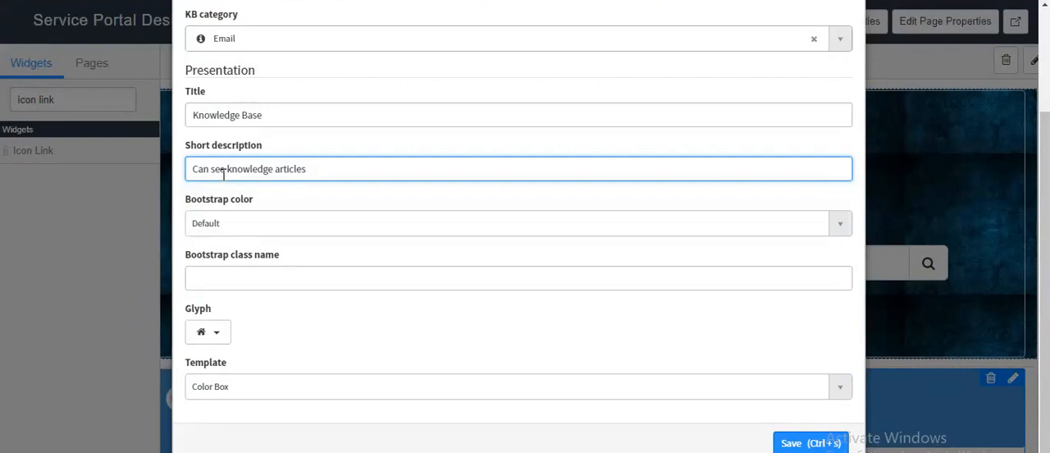
{"action": "left_click", "coordinate": [794, 444]}
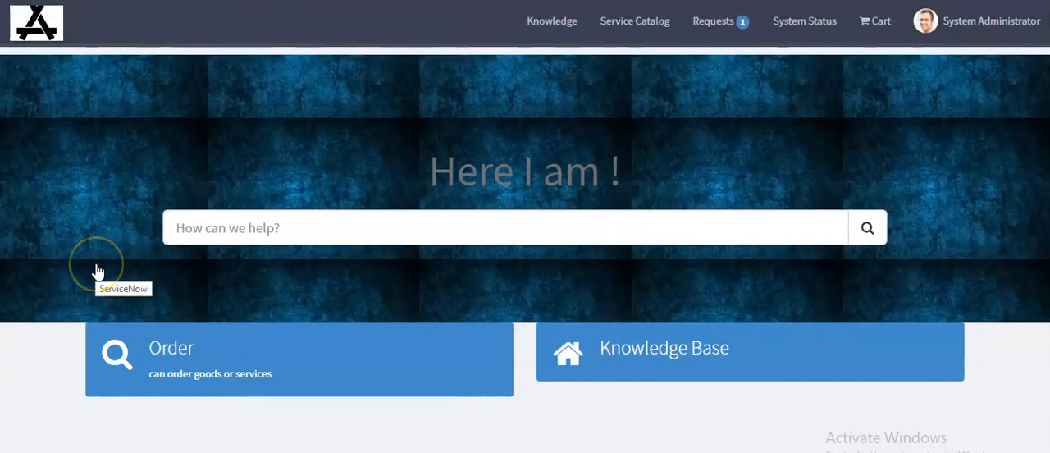
{"action": "key", "text": "F5"}
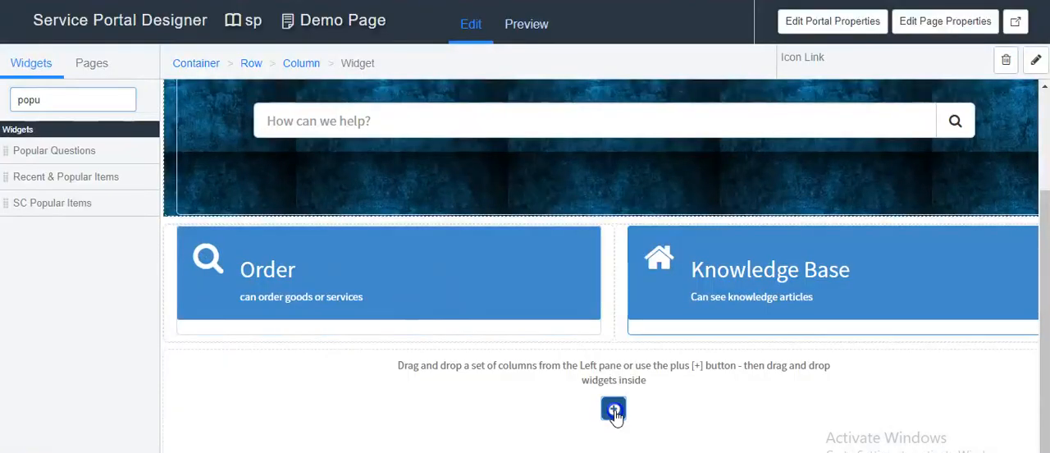
Step: Add a two-column 6/6 row to the empty container below the Icon Link widgets in the page designer
{"action": "left_click", "coordinate": [613, 409]}
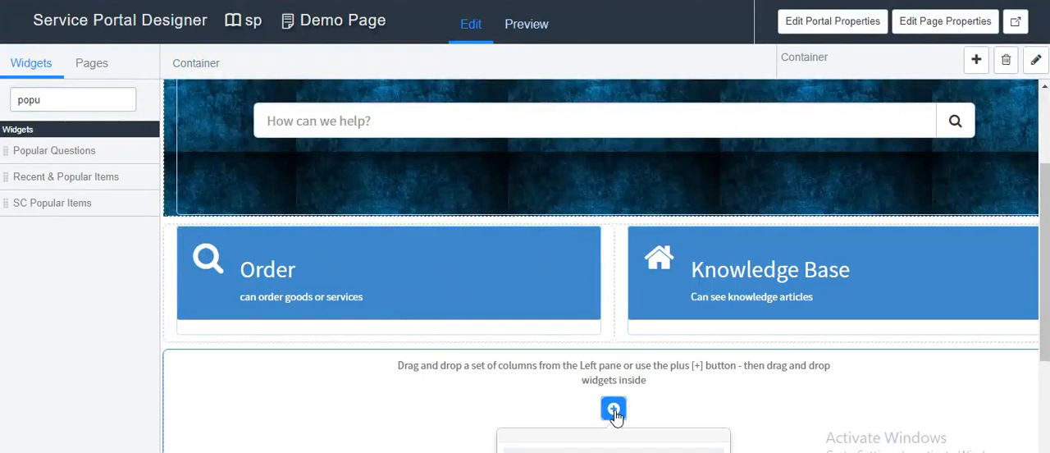
{"action": "scroll", "coordinate": [615, 415], "scroll_direction": "down", "scroll_amount": 2}
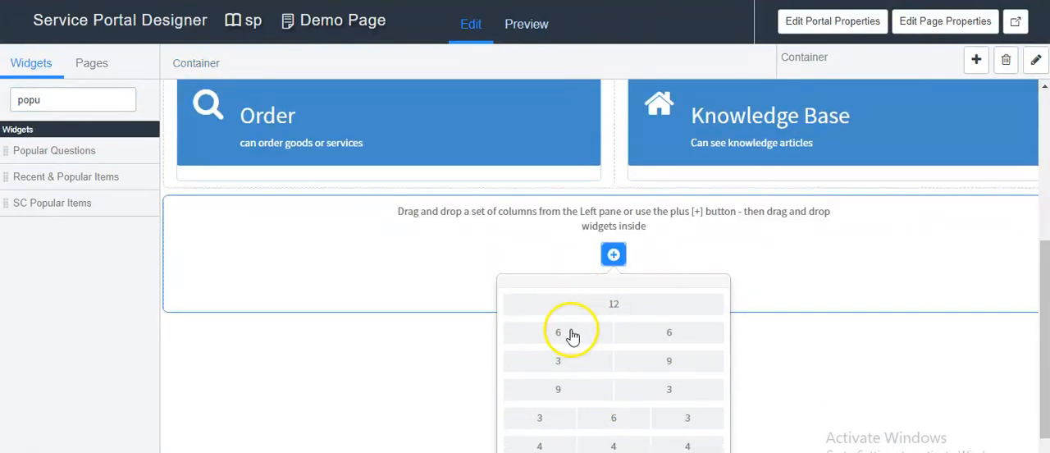
{"action": "left_click", "coordinate": [577, 341]}
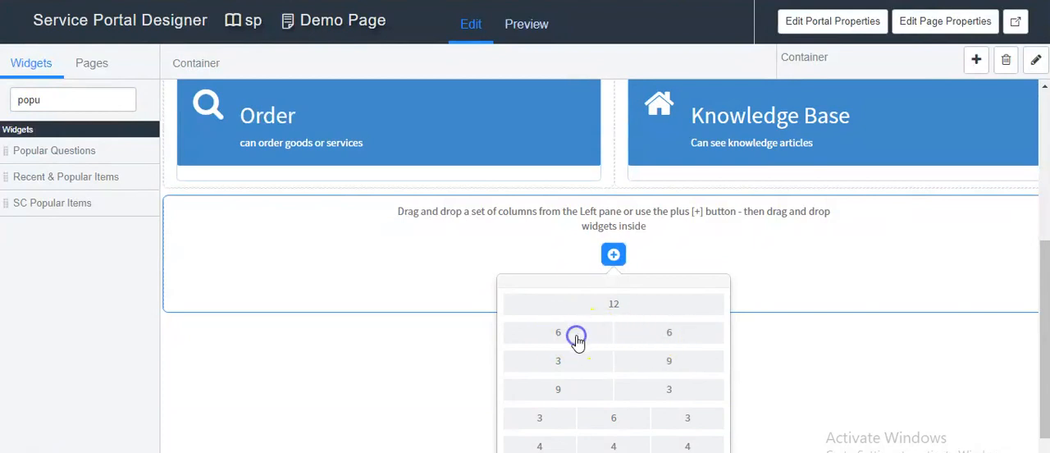
{"action": "scroll", "coordinate": [514, 325], "scroll_direction": "down", "scroll_amount": 2}
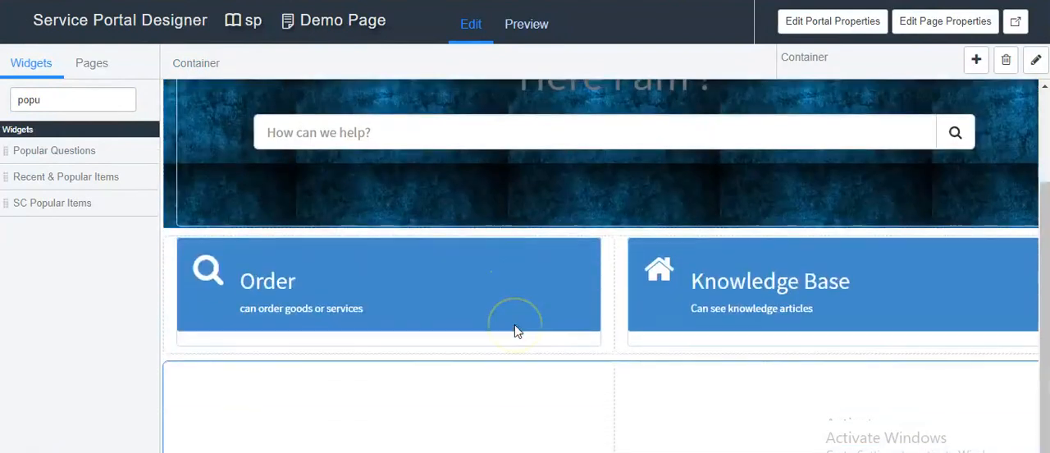
Step: Place the Popular Questions widget in the new row's first column, below Order
{"action": "left_click", "coordinate": [468, 382]}
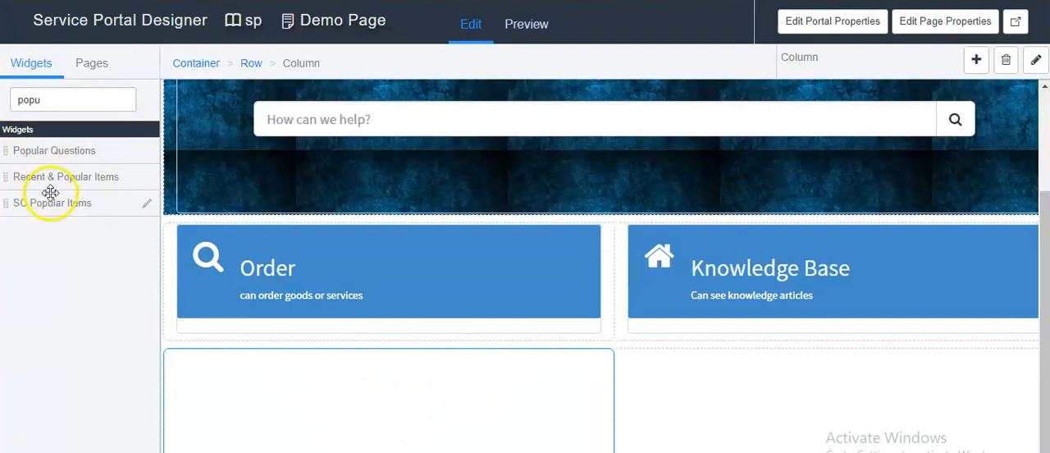
{"action": "left_click_drag", "start_coordinate": [28, 150], "coordinate": [298, 376]}
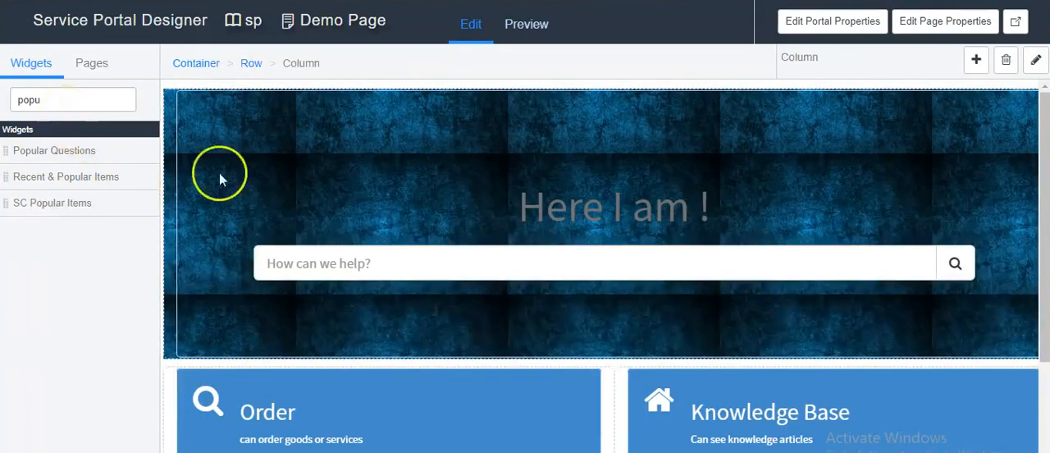
{"action": "scroll", "coordinate": [714, 421], "scroll_direction": "down", "scroll_amount": 2}
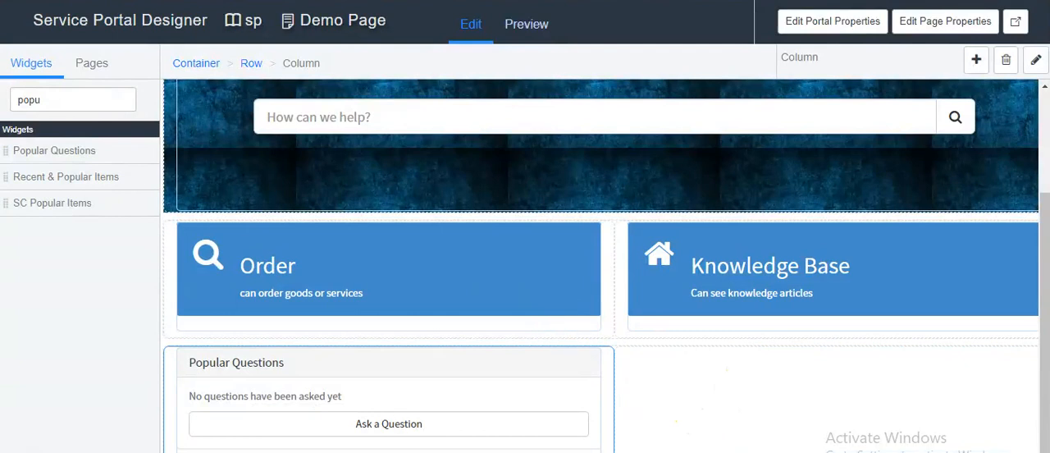
Step: Filter the widgets by "clock" and place Cool Clock in the empty column below Knowledge Base
{"action": "double_click", "coordinate": [79, 101]}
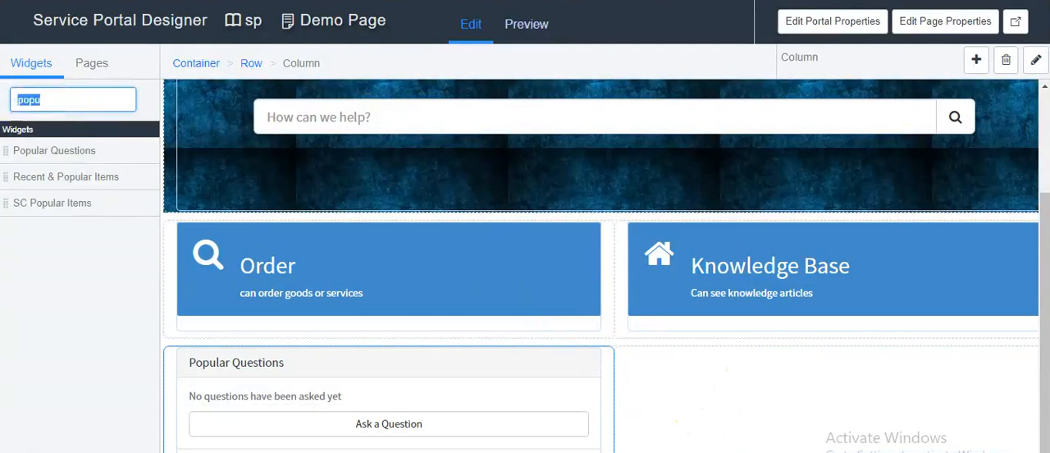
{"action": "type", "text": "clock"}
{"action": "left_click_drag", "start_coordinate": [70, 148], "coordinate": [730, 382]}
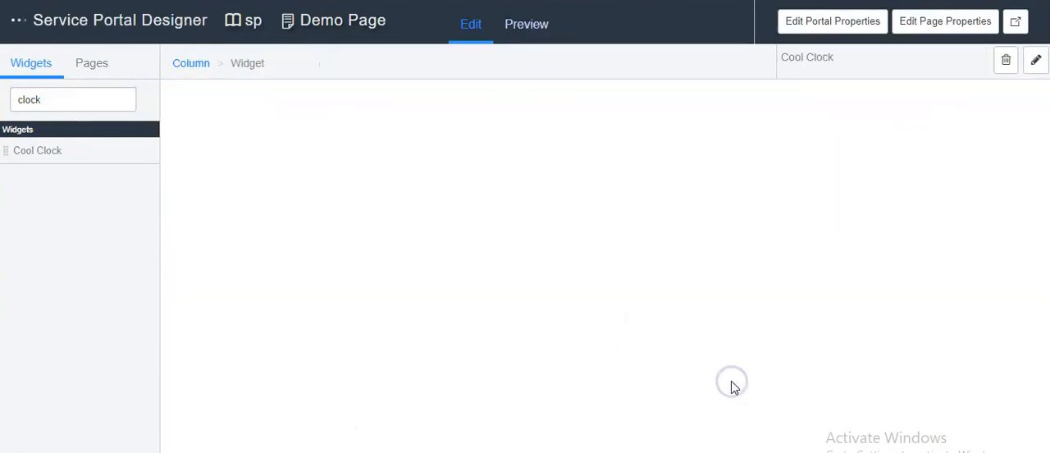
{"action": "scroll", "coordinate": [501, 329], "scroll_direction": "down", "scroll_amount": 5}
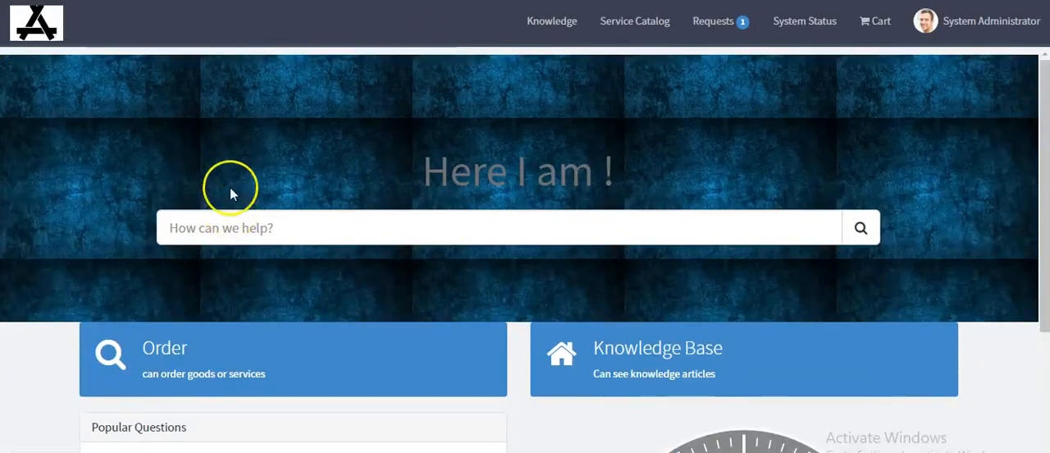
Step: From the portal homepage's Popular Questions widget, post the question "How can i create incident?" with the details "let me know asap"
{"action": "scroll", "coordinate": [230, 194], "scroll_direction": "down", "scroll_amount": 3}
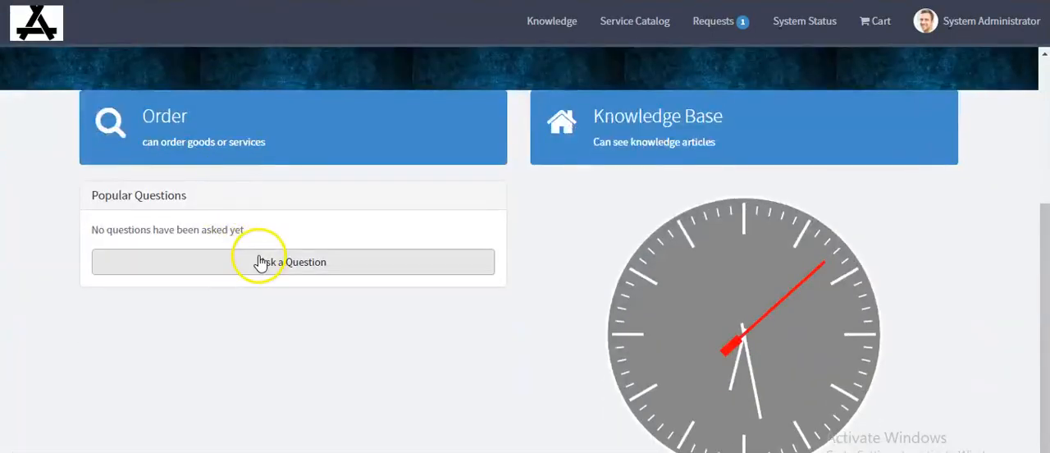
{"action": "left_click", "coordinate": [309, 273]}
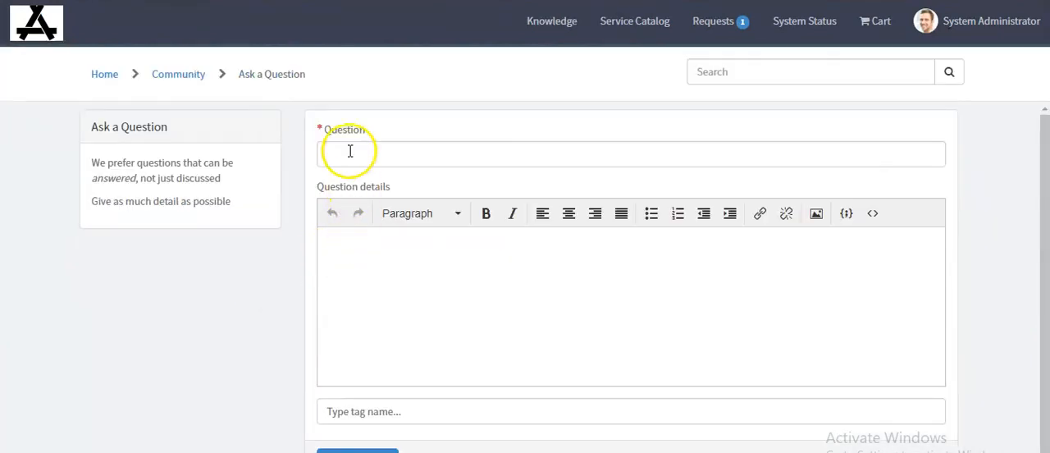
{"action": "left_click", "coordinate": [350, 151]}
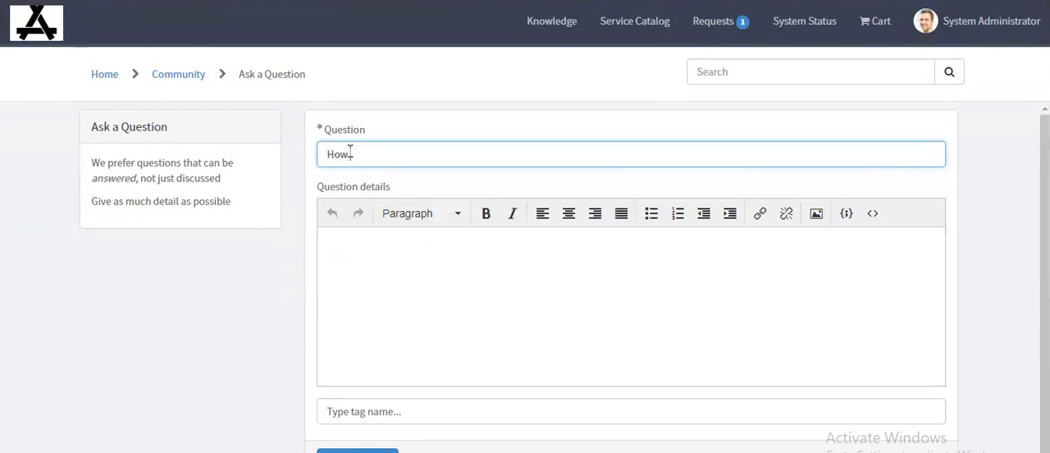
{"action": "type", "text": "How can i create incident?"}
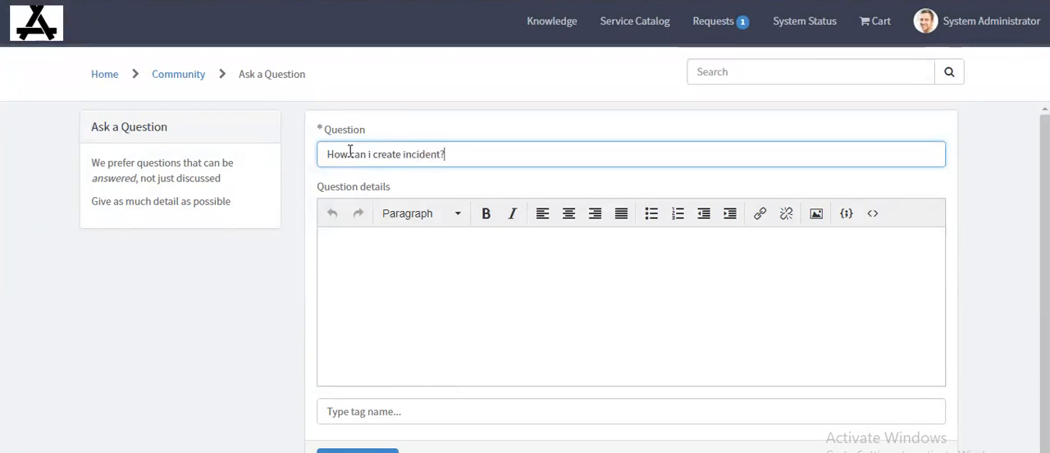
{"action": "left_click", "coordinate": [351, 243]}
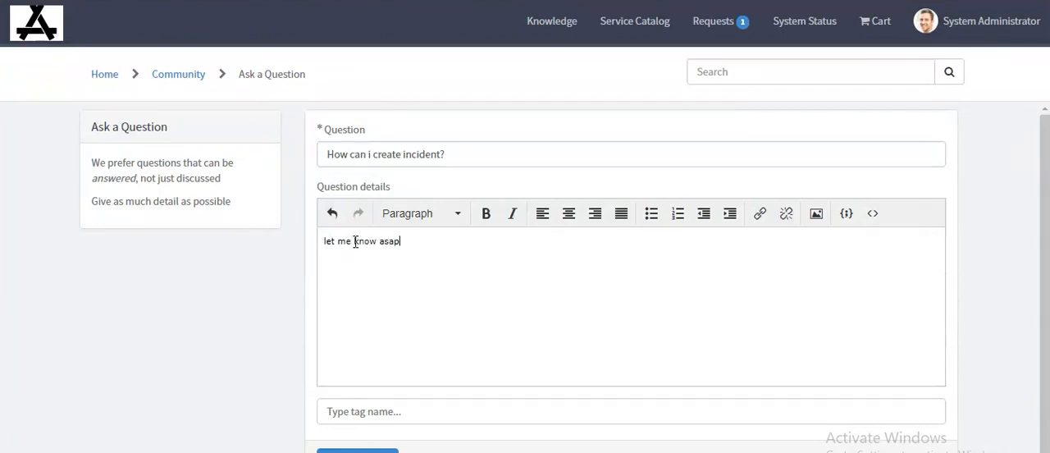
{"action": "scroll", "coordinate": [344, 394], "scroll_direction": "down", "scroll_amount": 1}
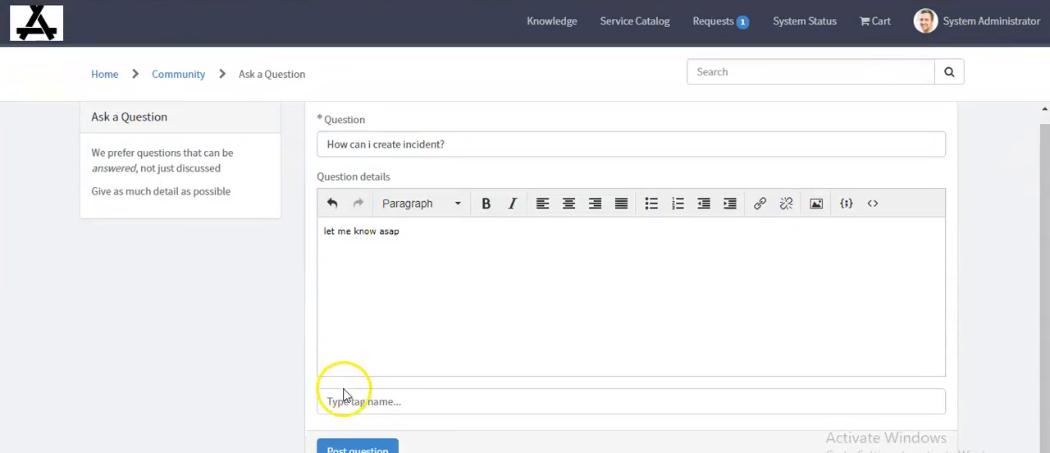
{"action": "left_click", "coordinate": [358, 450]}
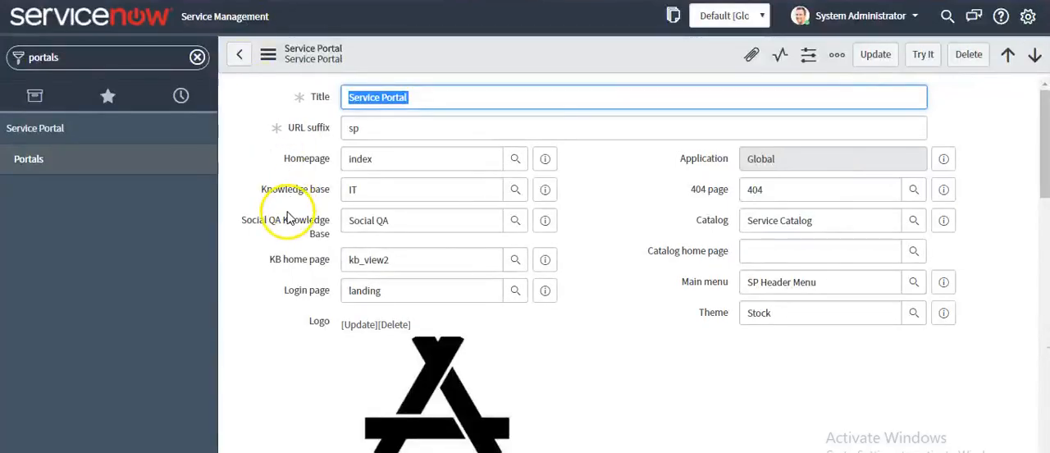
Step: Check the Social QA Knowledge Base setting on the Service Portal record, and find and open the list of knowledge bases
{"action": "left_click_drag", "start_coordinate": [244, 220], "coordinate": [331, 234]}
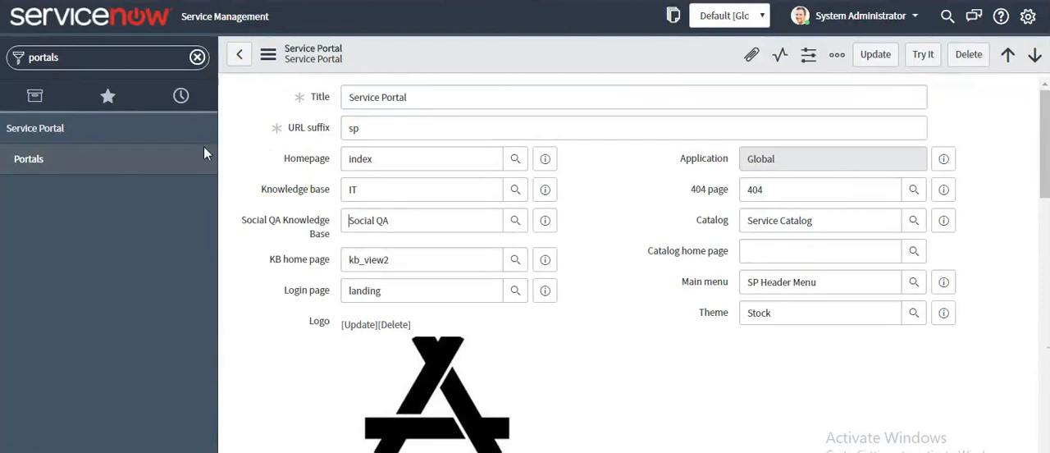
{"action": "left_click_drag", "start_coordinate": [391, 220], "coordinate": [346, 220]}
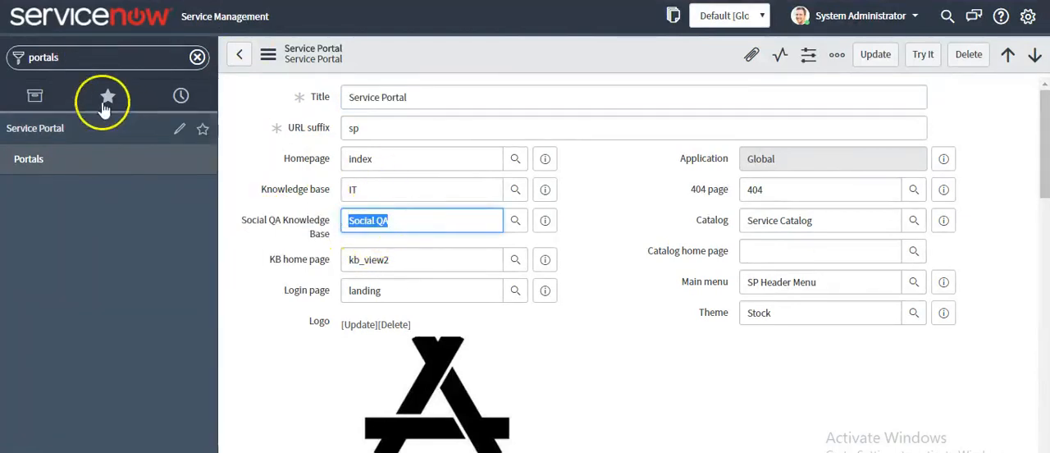
{"action": "double_click", "coordinate": [98, 59]}
{"action": "key", "text": "BackSpace"}
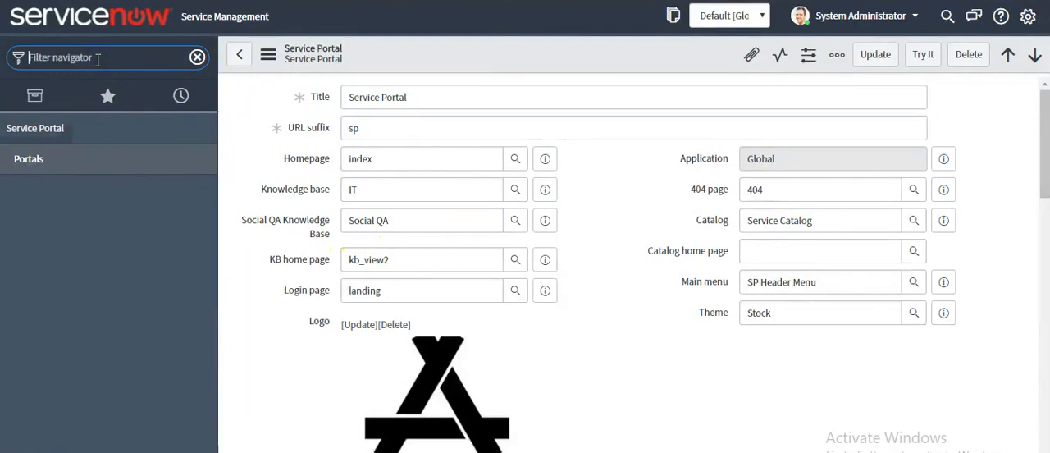
{"action": "type", "text": "knowledge base"}
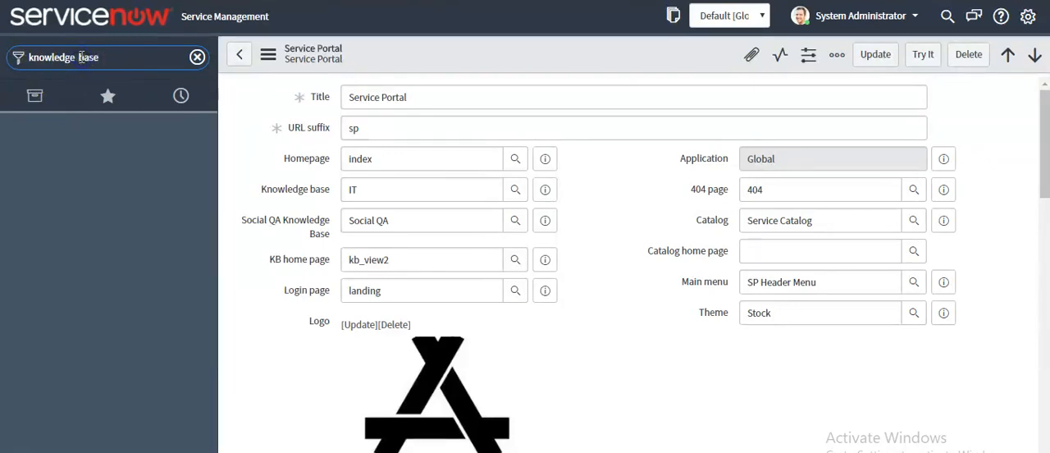
{"action": "left_click", "coordinate": [80, 57]}
{"action": "key", "text": "BackSpace"}
{"action": "left_click", "coordinate": [66, 190]}
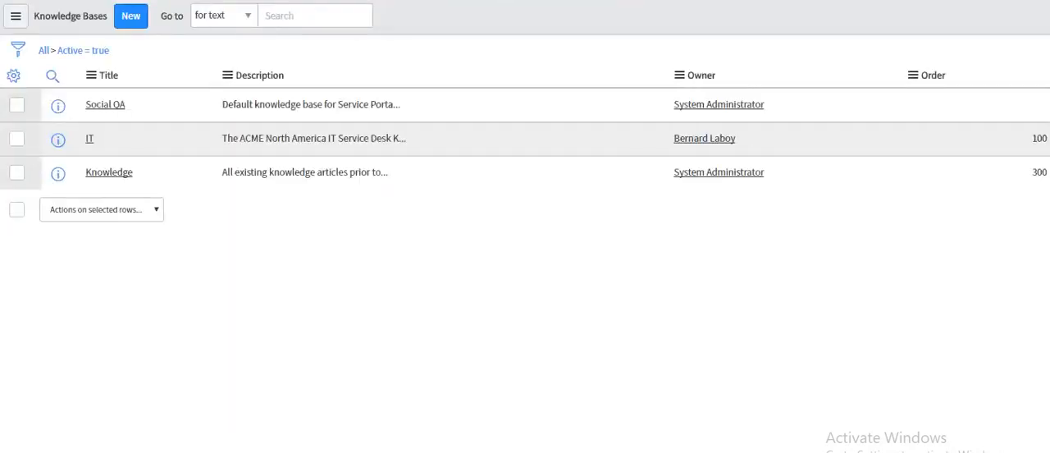
Step: Open the Social QA knowledge base and look up the posted question among its related questions
{"action": "left_click", "coordinate": [105, 135]}
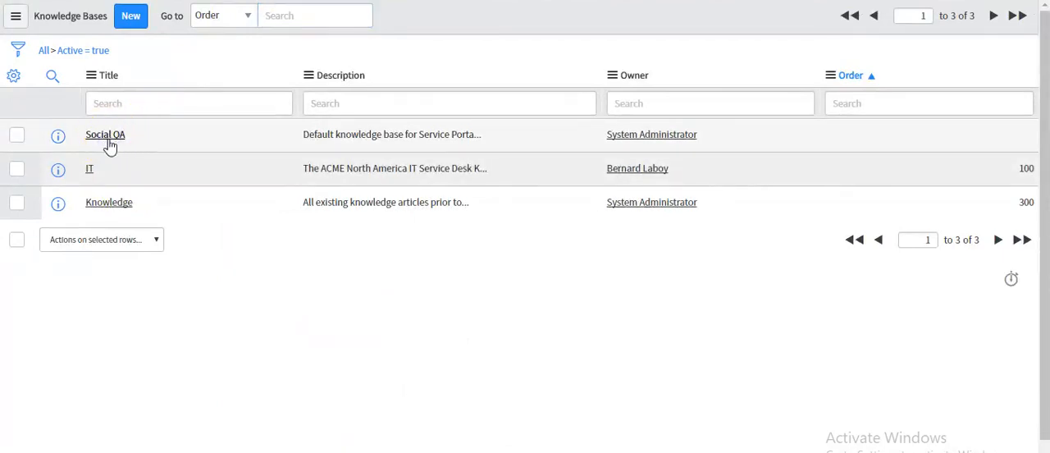
{"action": "scroll", "coordinate": [134, 212], "scroll_direction": "down", "scroll_amount": 1}
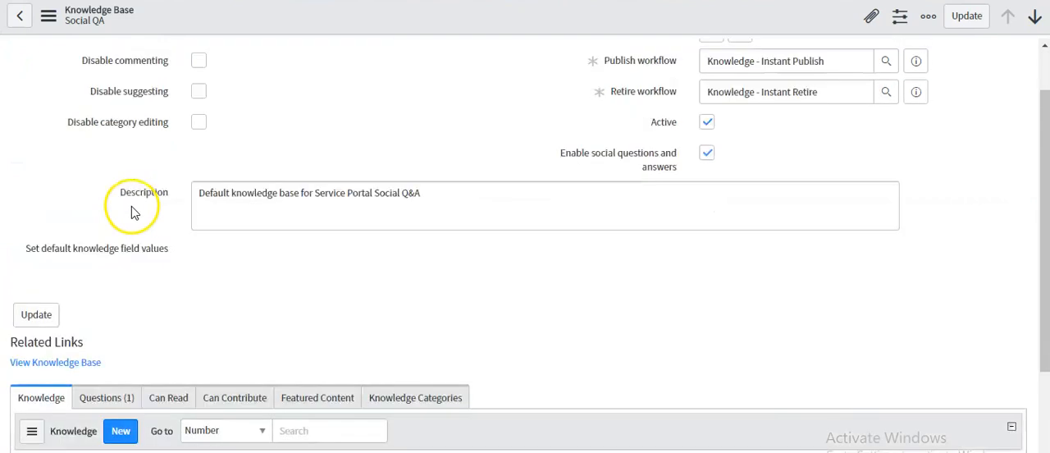
{"action": "scroll", "coordinate": [133, 211], "scroll_direction": "down", "scroll_amount": 2}
{"action": "left_click", "coordinate": [107, 274]}
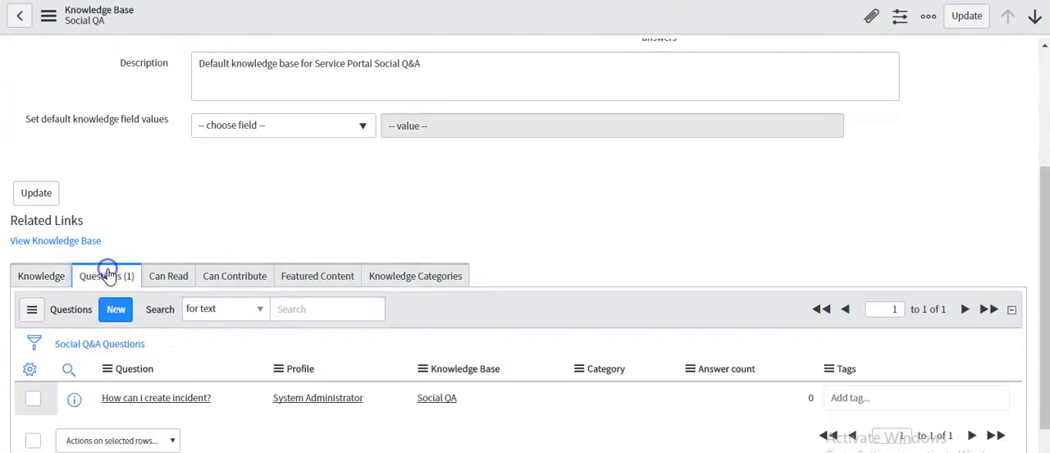
{"action": "left_click_drag", "start_coordinate": [102, 398], "coordinate": [225, 397]}
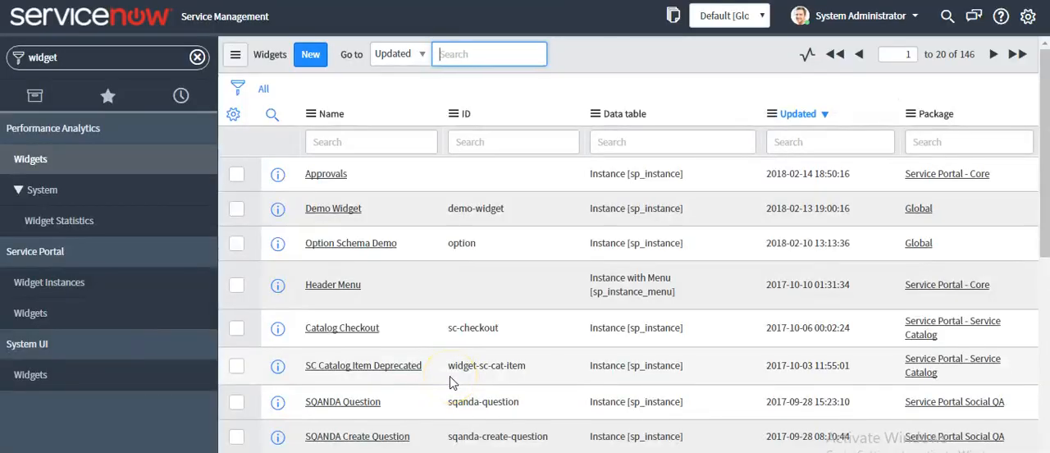